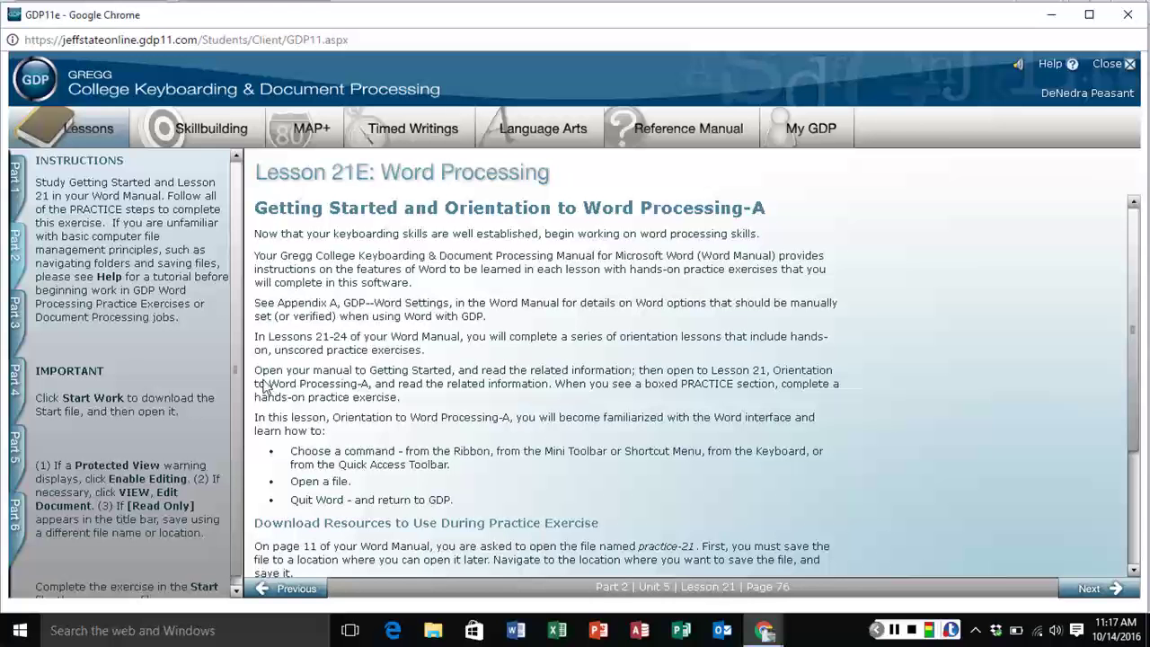
# - Open exercise 21E, Getting Started and Orientation to Word Processing-A, in Lesson 21 and read its instructions
pyautogui.moveTo(18, 236)
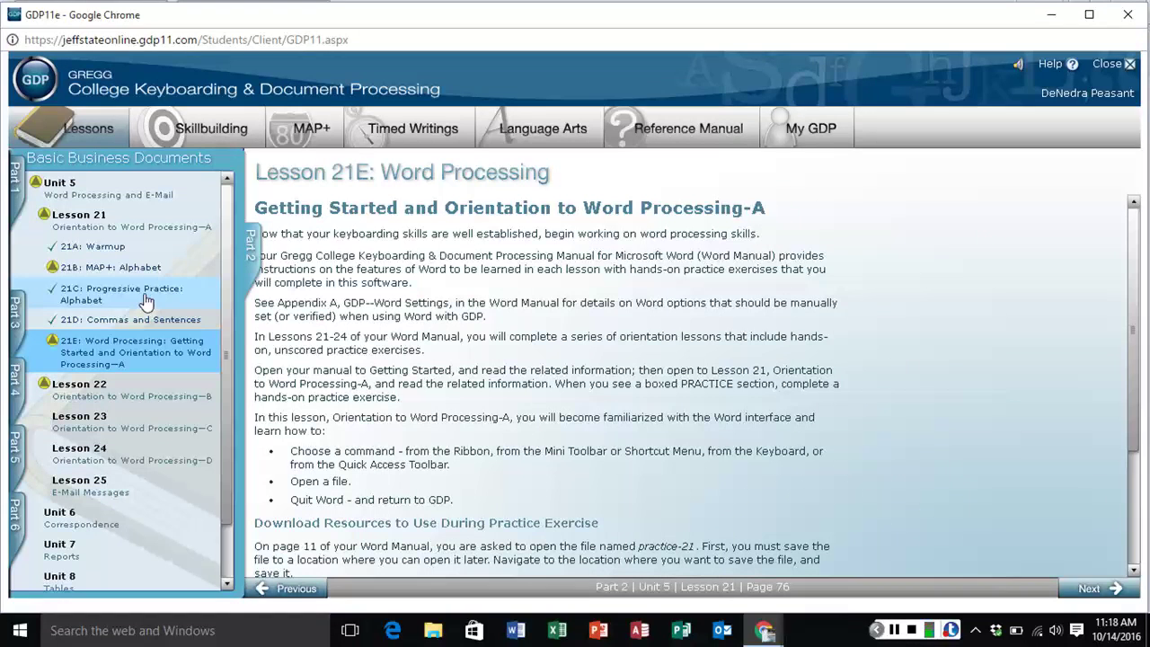
pyautogui.click(174, 356)
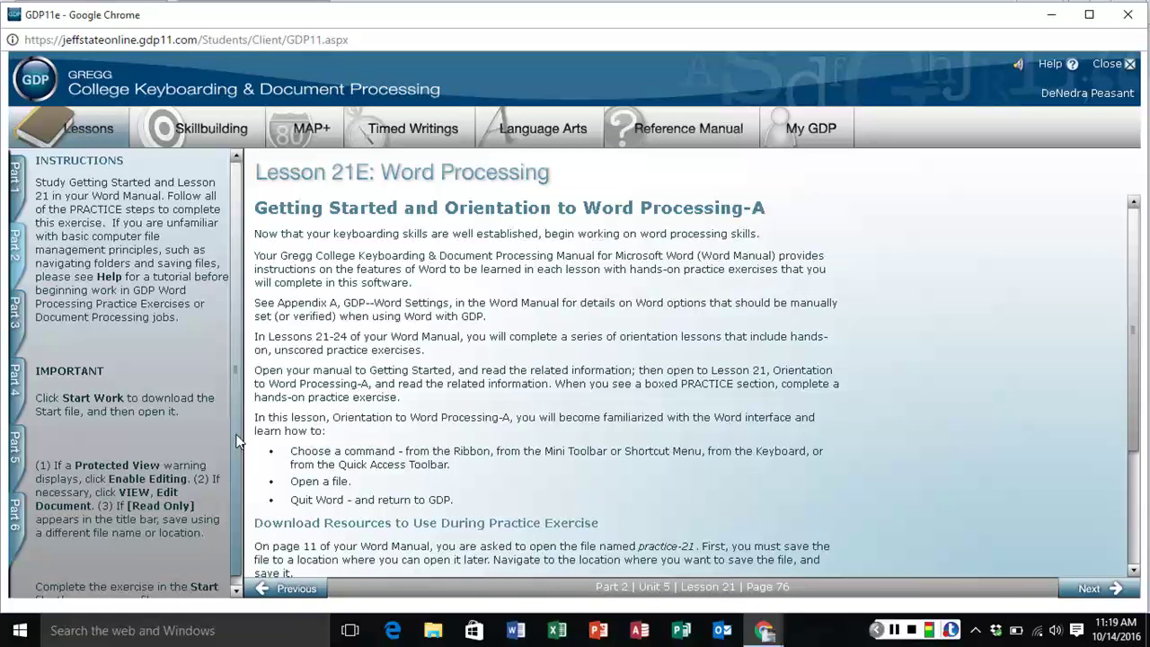
pyautogui.scroll(-1, 238, 444)
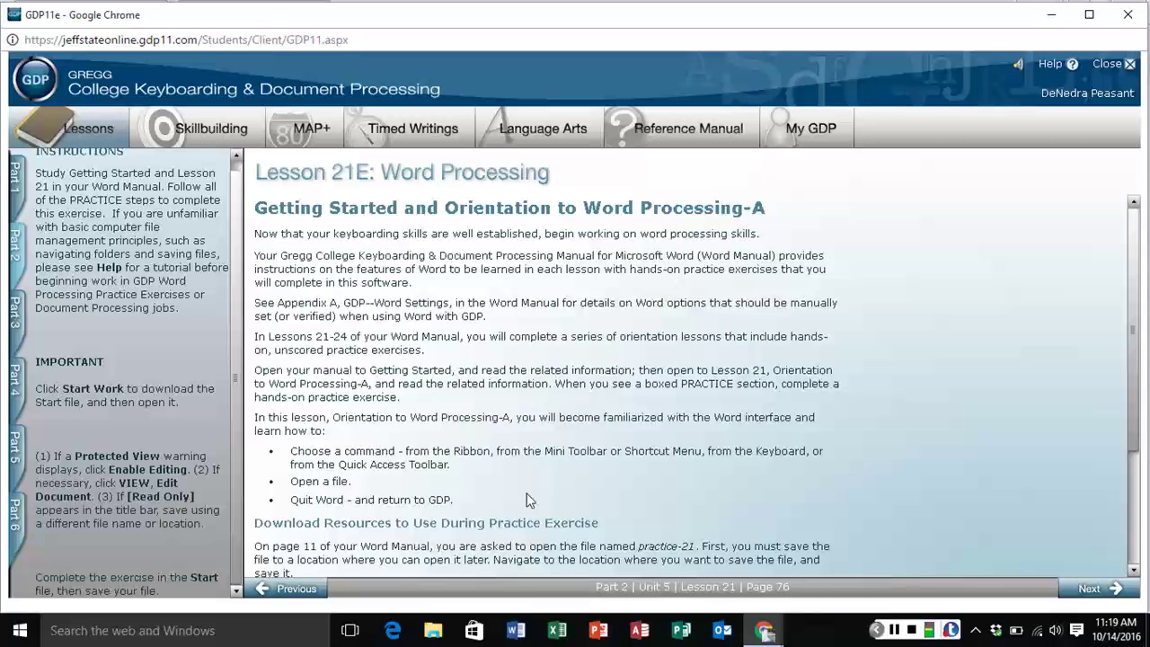
pyautogui.moveTo(1135, 232); pyautogui.dragTo(1142, 363)
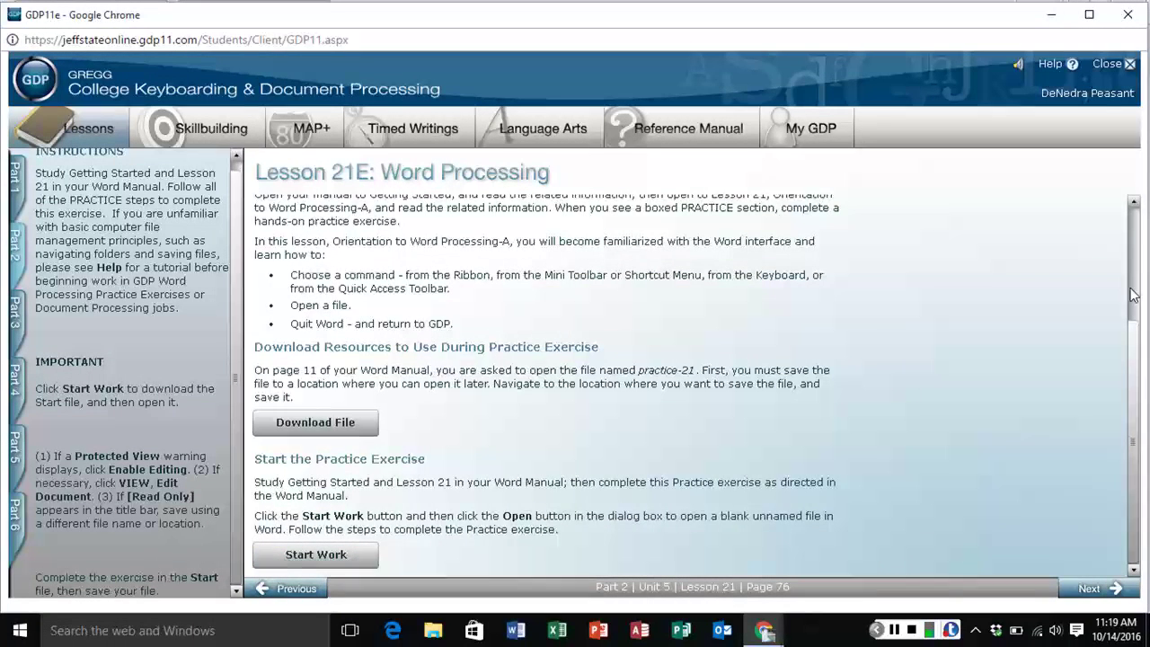
pyautogui.moveTo(1134, 355); pyautogui.dragTo(1136, 219)
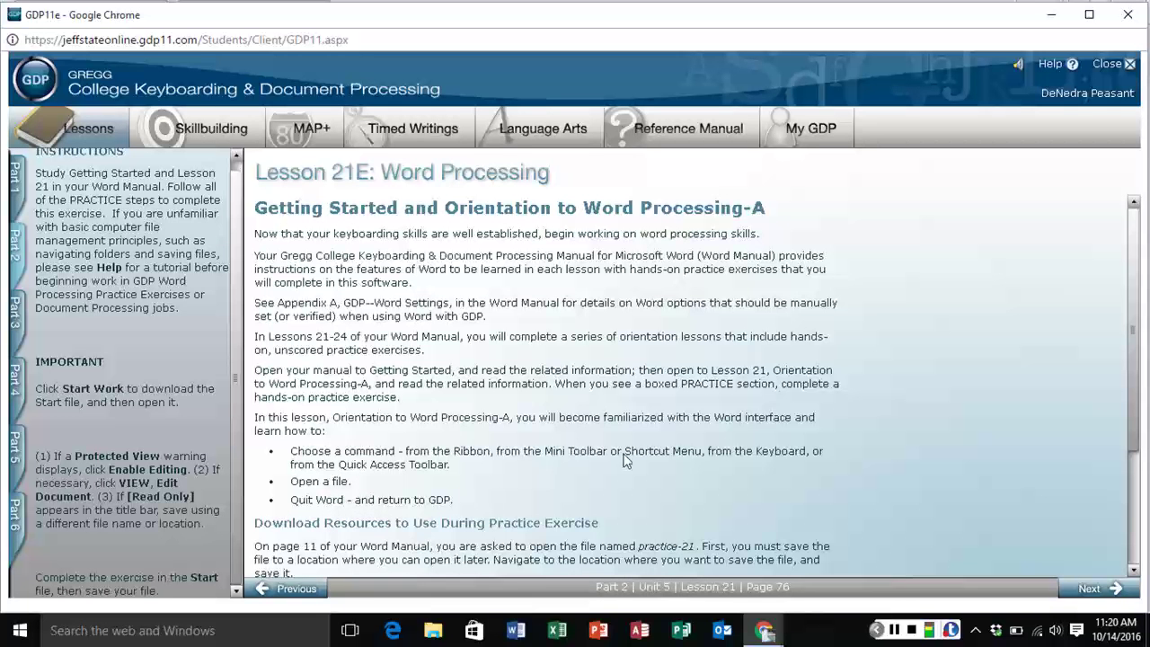
pyautogui.scroll(-1, 1132, 382)
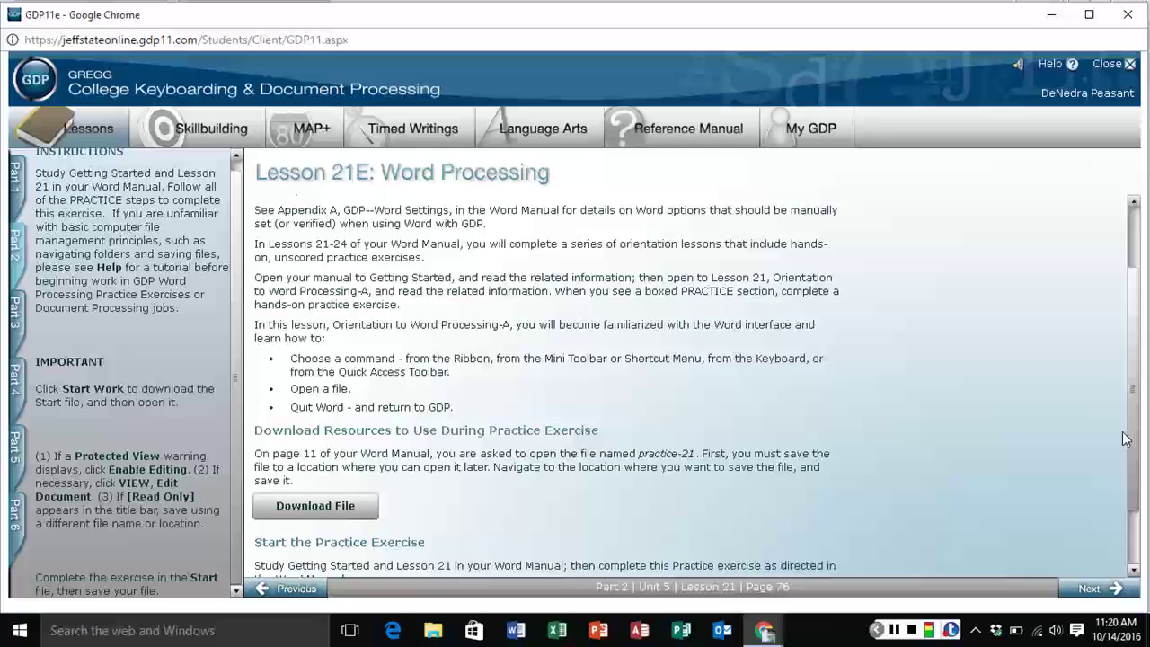
pyautogui.click(18, 244)
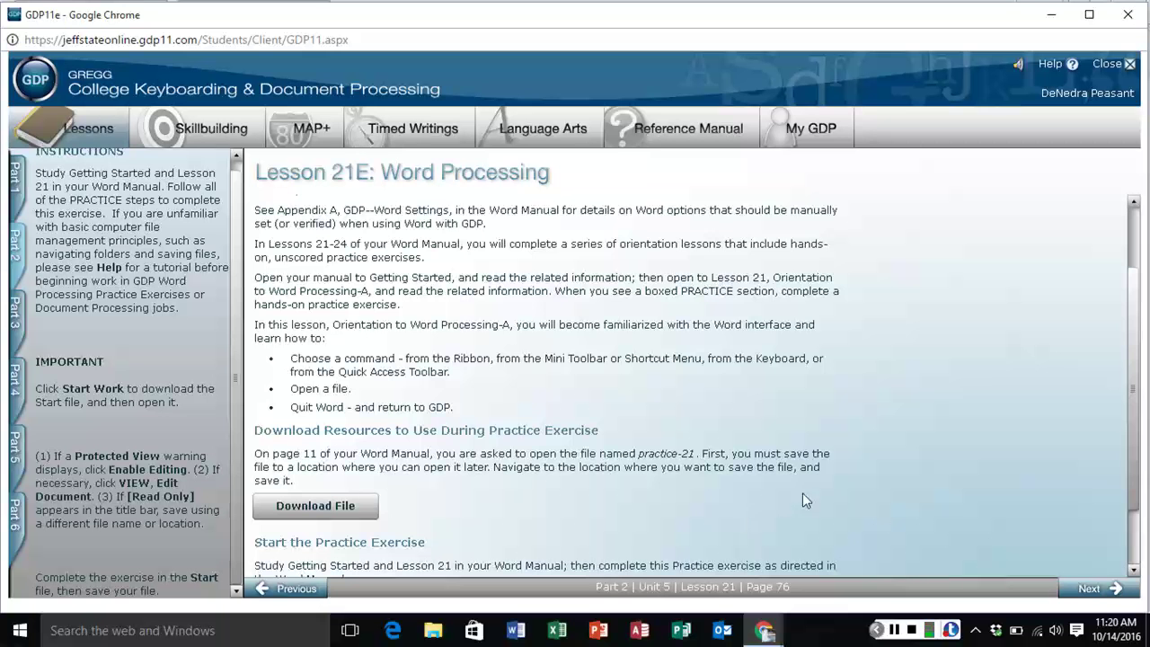
# - Download the practice-21 file from the lesson page, open it in Word and enable editing
pyautogui.scroll(-1, 1146, 466)
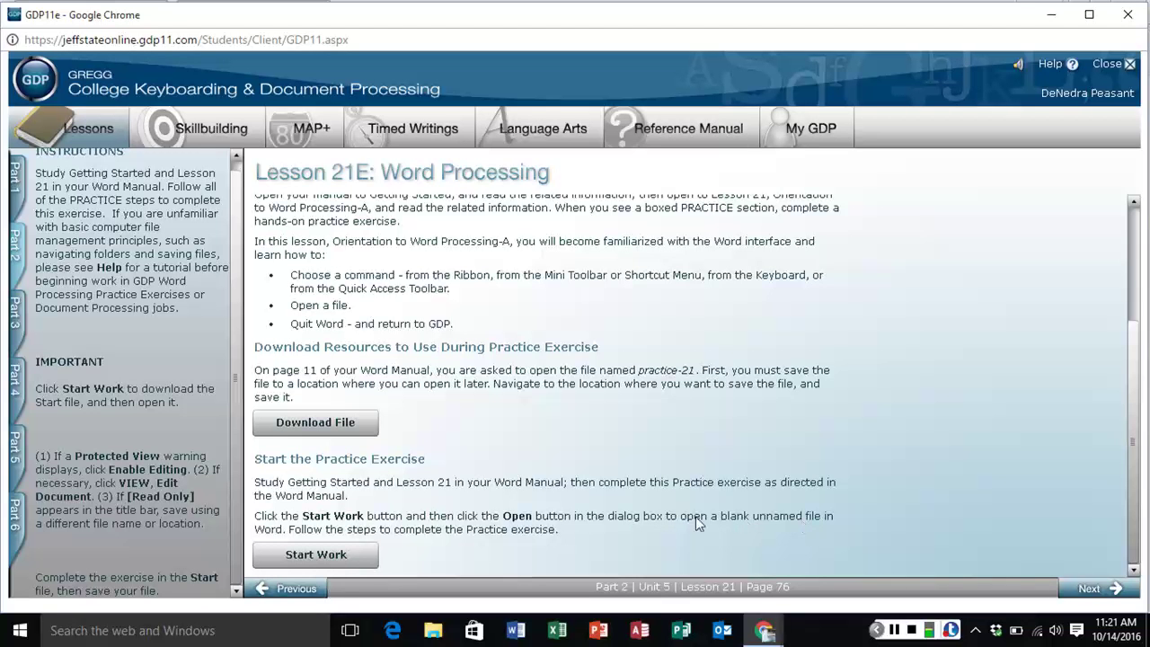
pyautogui.click(317, 423)
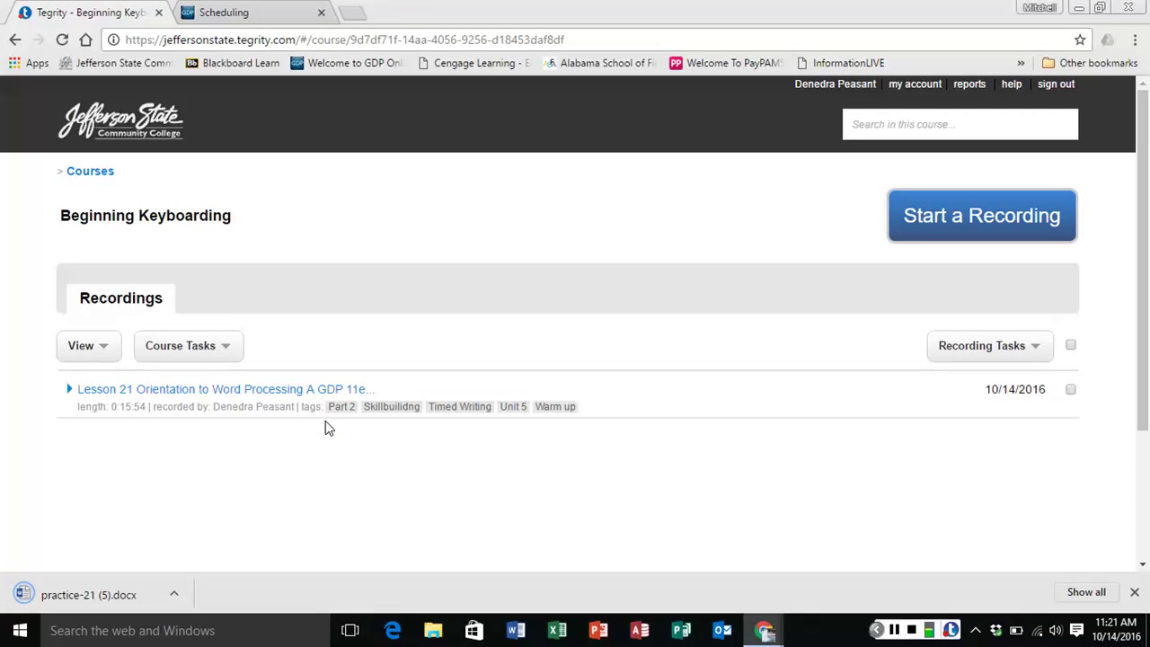
pyautogui.click(71, 600)
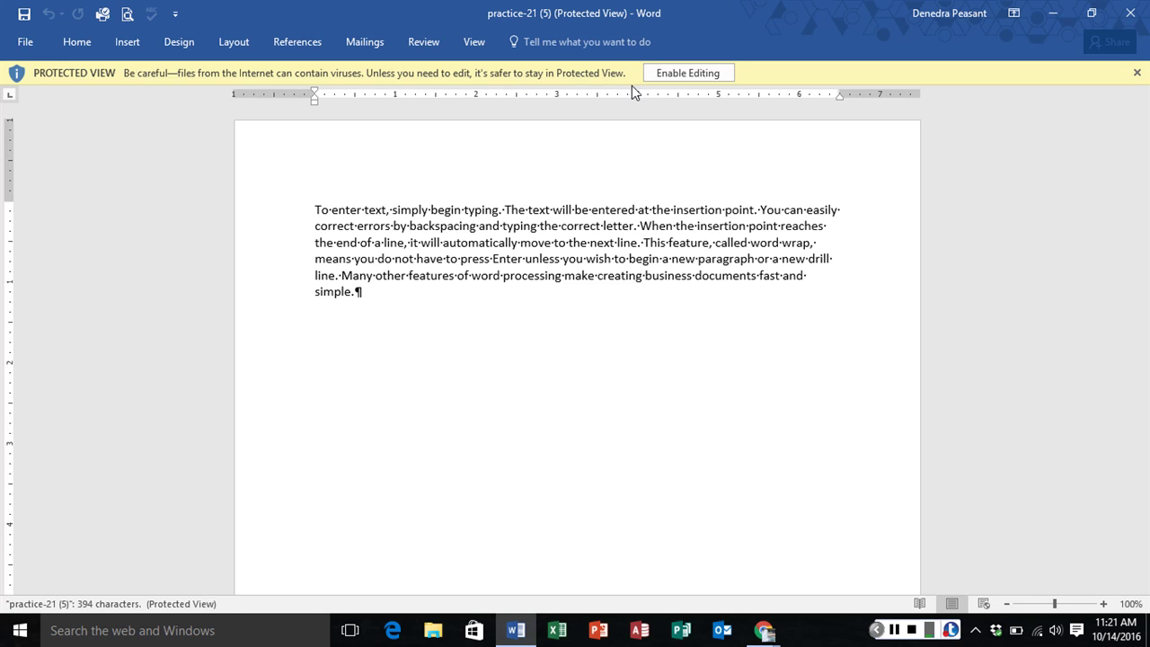
pyautogui.click(683, 74)
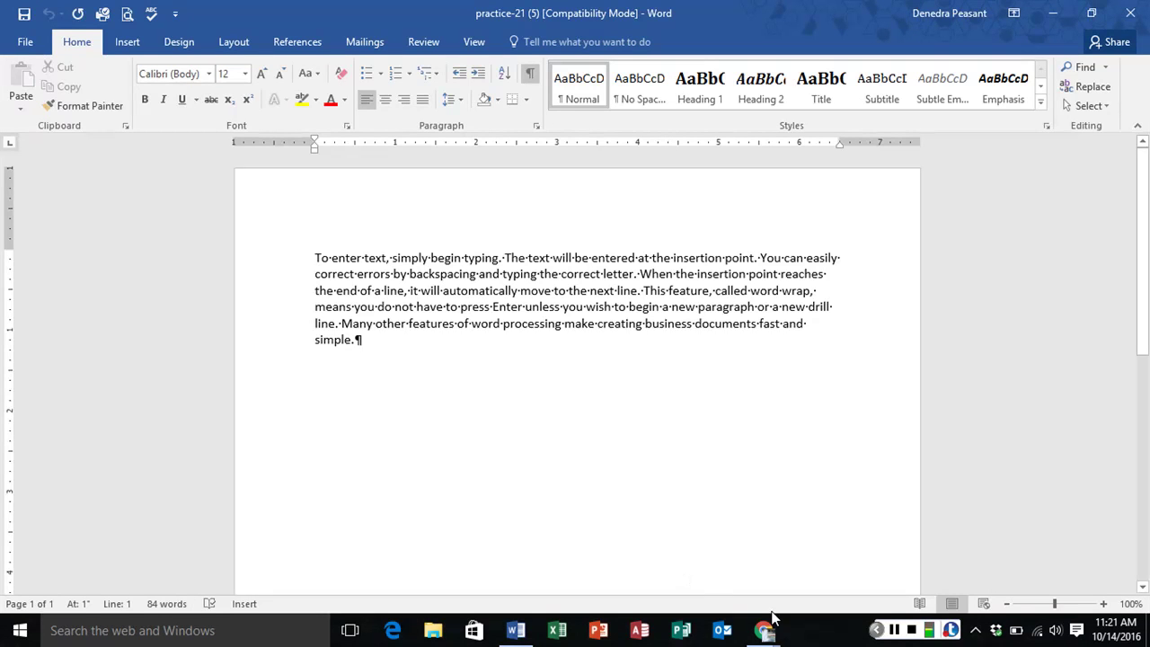
# - Bring up the GDP lesson window and minimize it to return to the practice-21 document in Word
pyautogui.moveTo(771, 627)
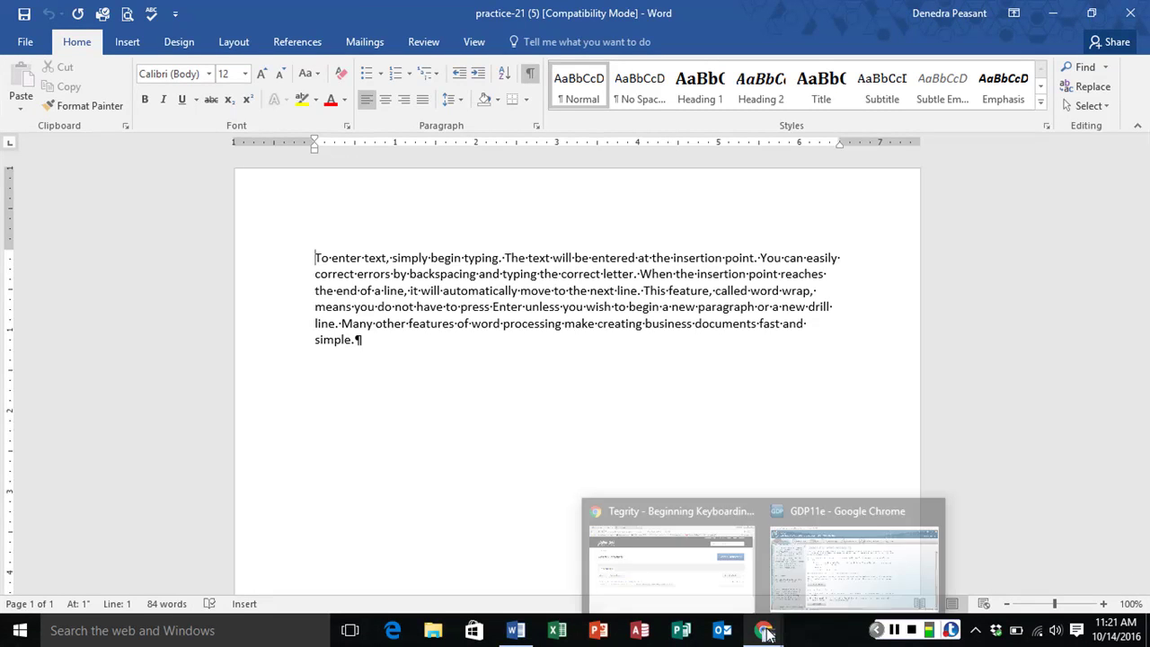
pyautogui.click(840, 574)
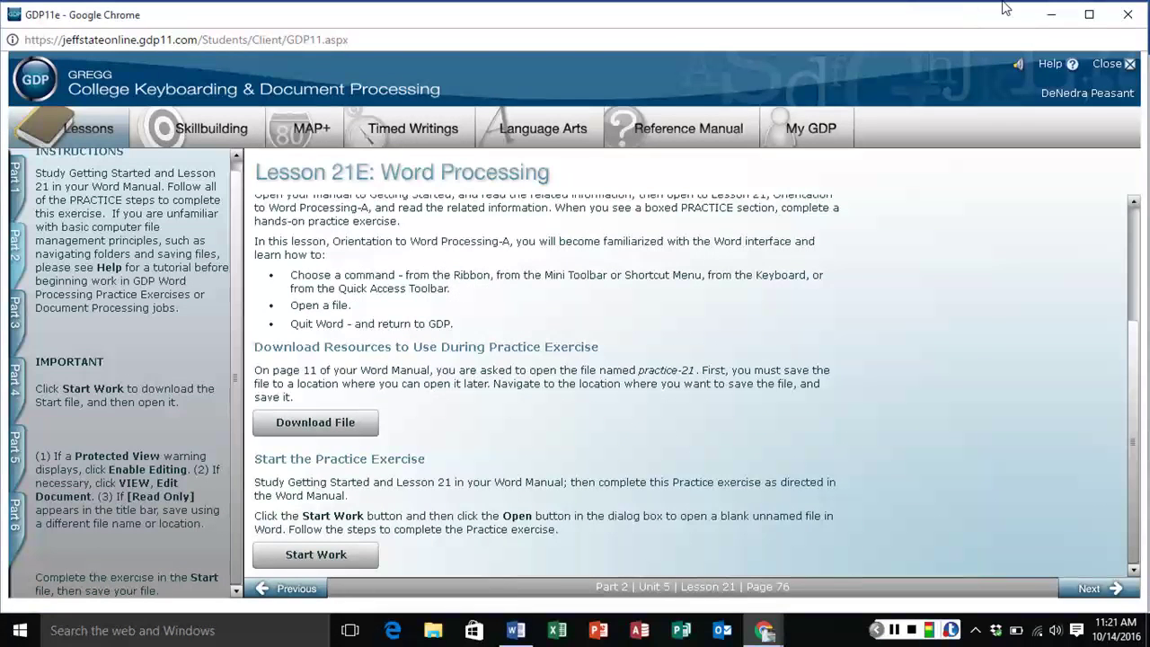
pyautogui.click(1052, 16)
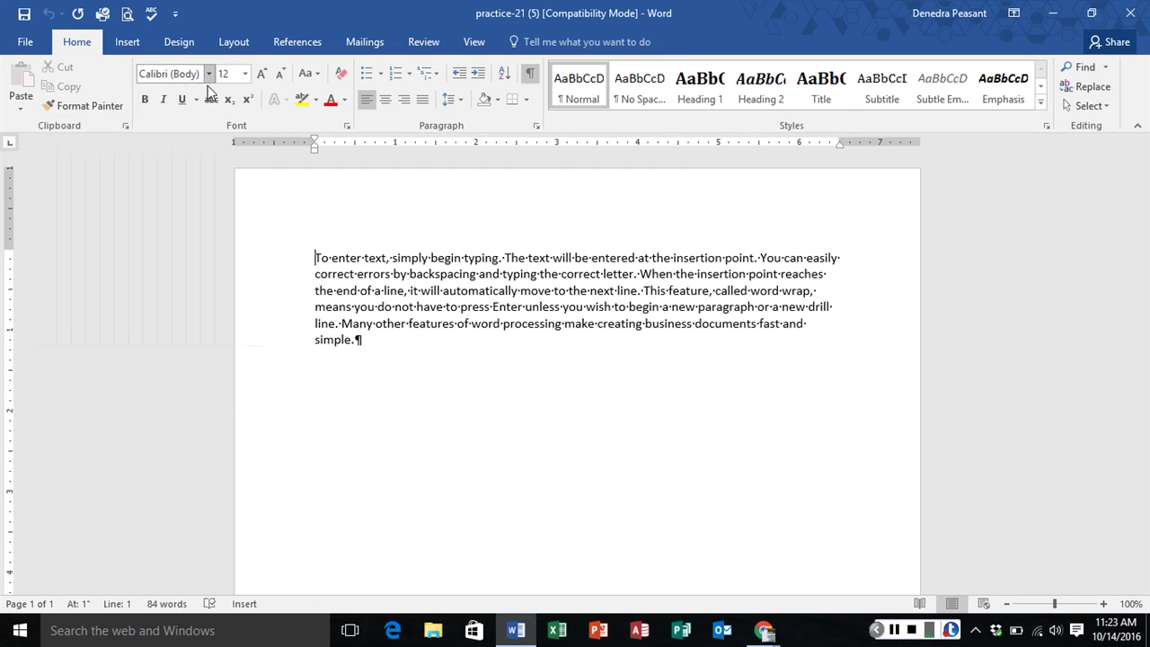
# - Examine the commands for inserting content and browse the full gallery of document themes
pyautogui.click(106, 103)
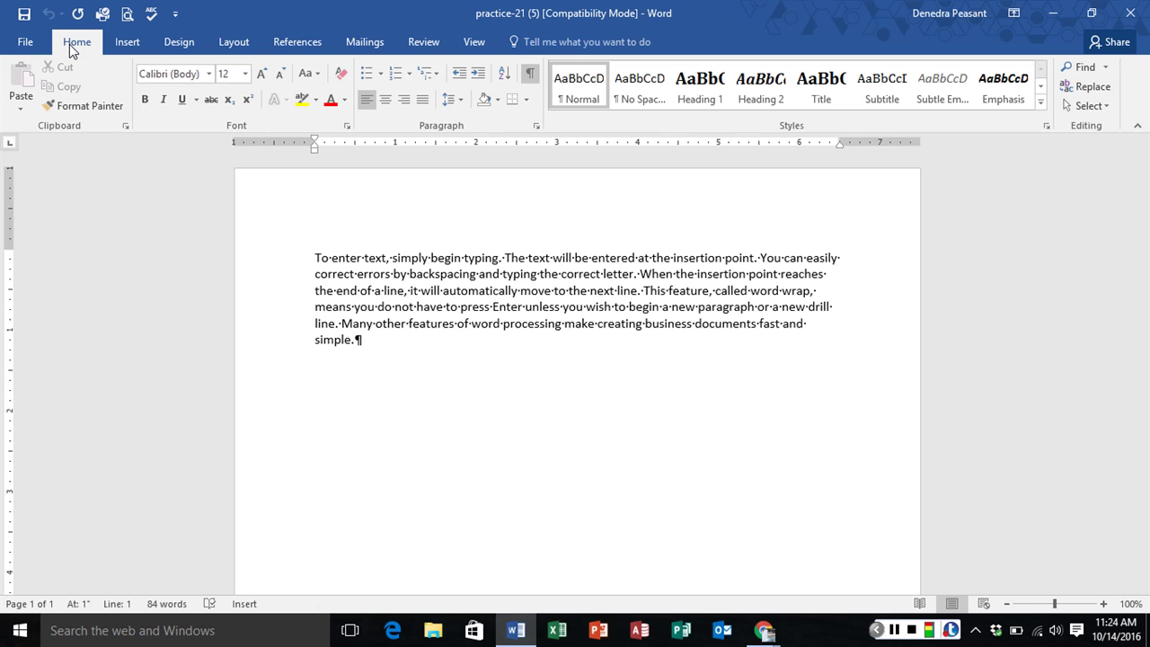
pyautogui.click(122, 43)
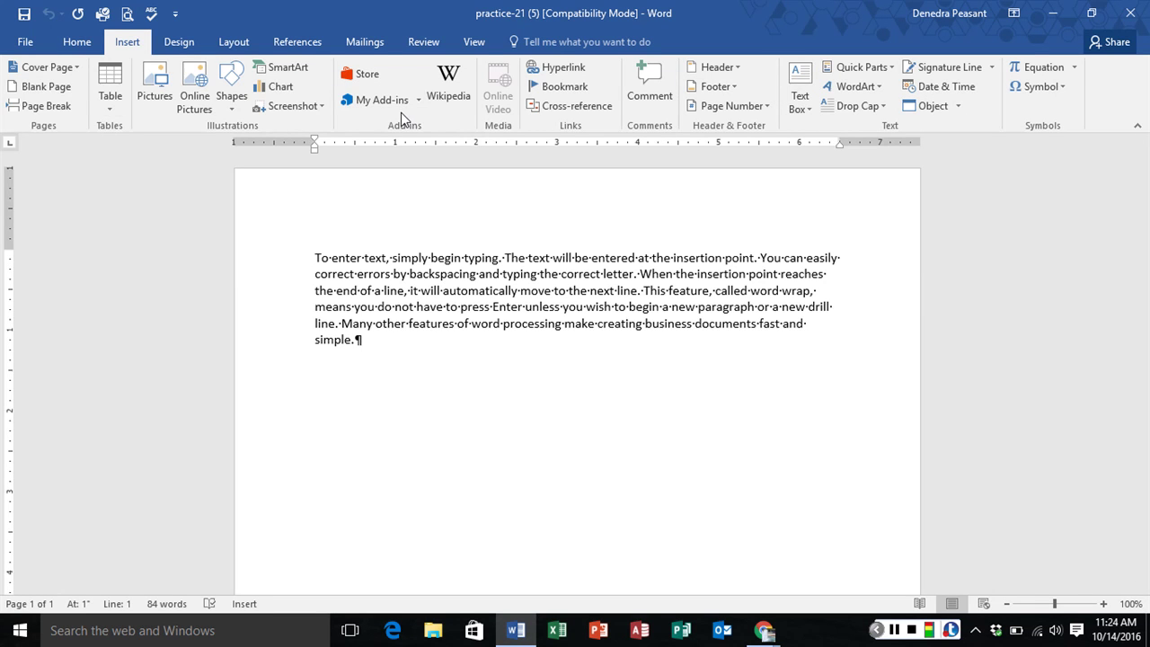
pyautogui.click(177, 37)
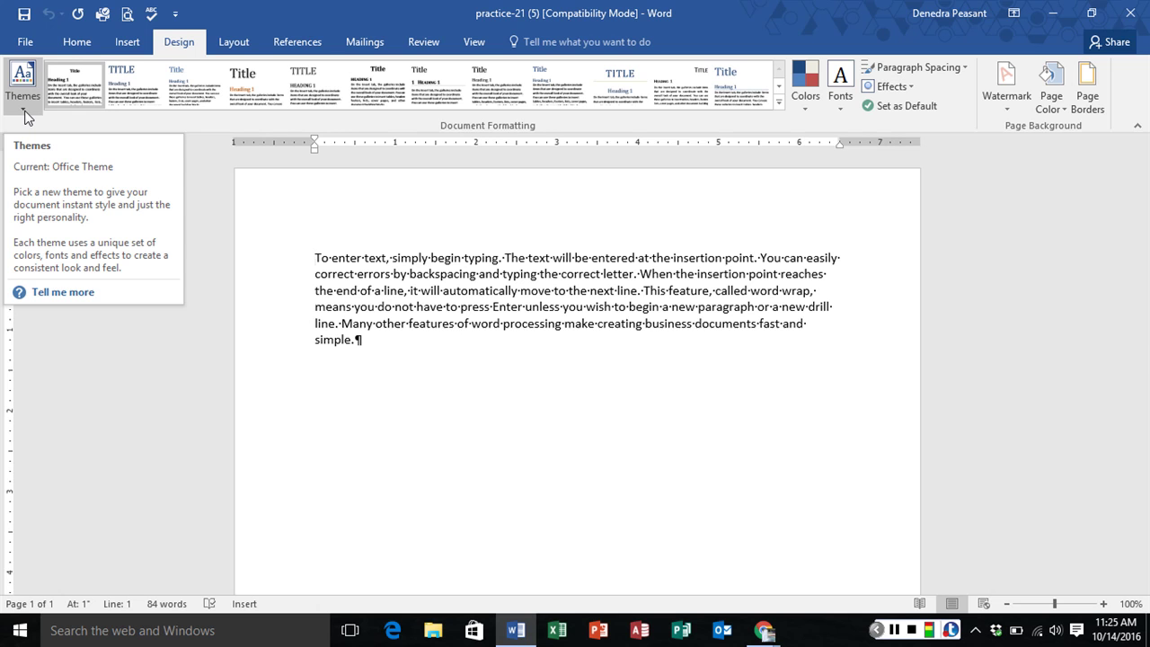
pyautogui.click(24, 106)
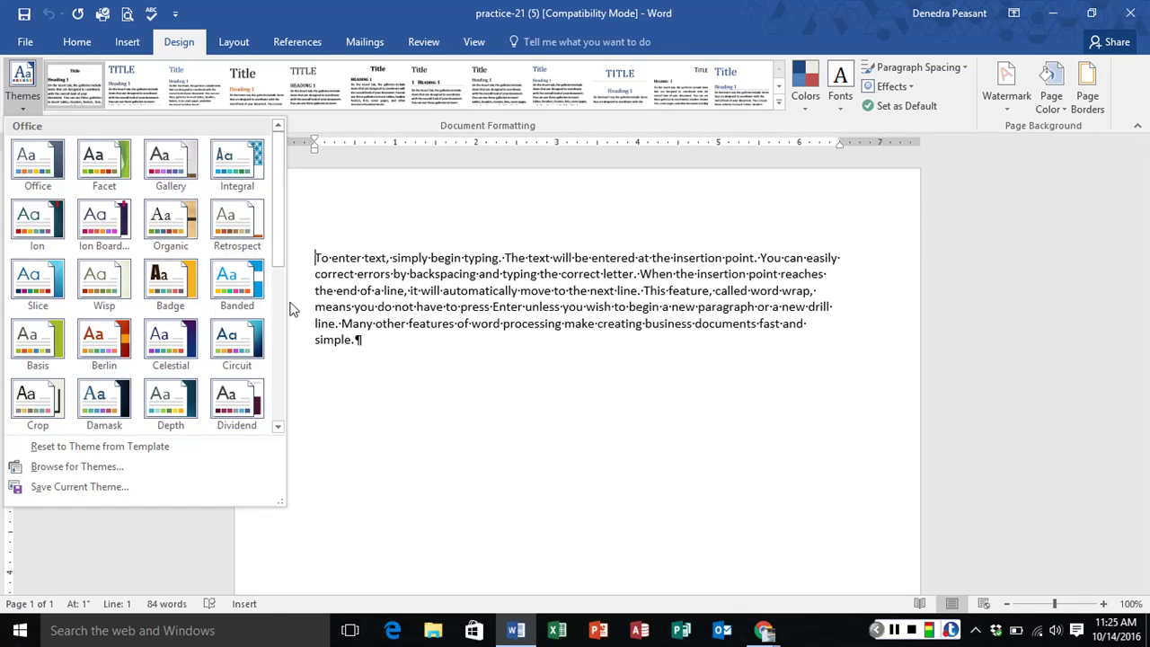
pyautogui.moveTo(278, 246); pyautogui.dragTo(288, 410)
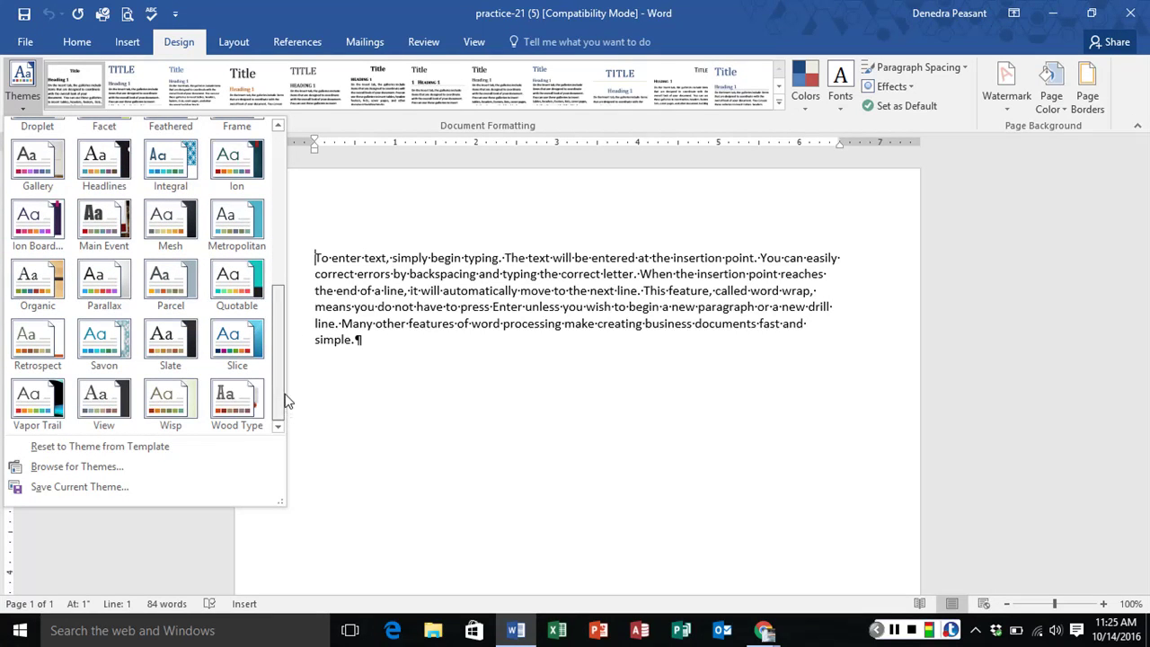
pyautogui.moveTo(285, 400); pyautogui.dragTo(268, 260)
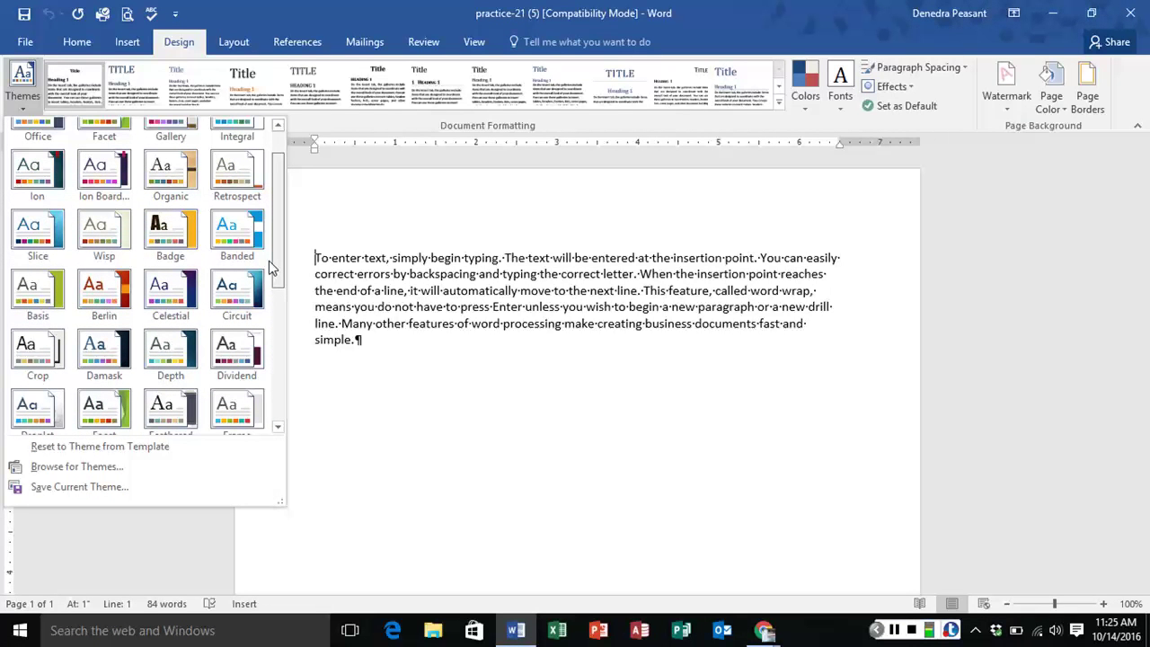
pyautogui.moveTo(269, 261); pyautogui.dragTo(266, 218)
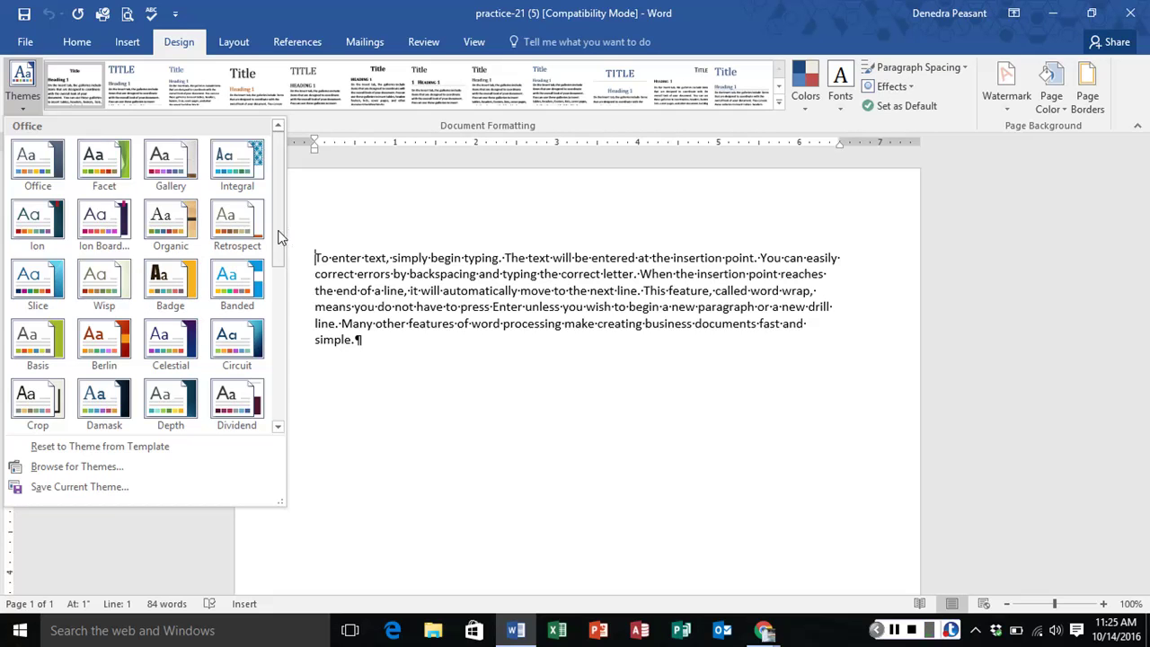
pyautogui.moveTo(279, 236)
pyautogui.mouseDown()
pyautogui.moveTo(279, 305)
pyautogui.moveTo(274, 229)
pyautogui.mouseUp()
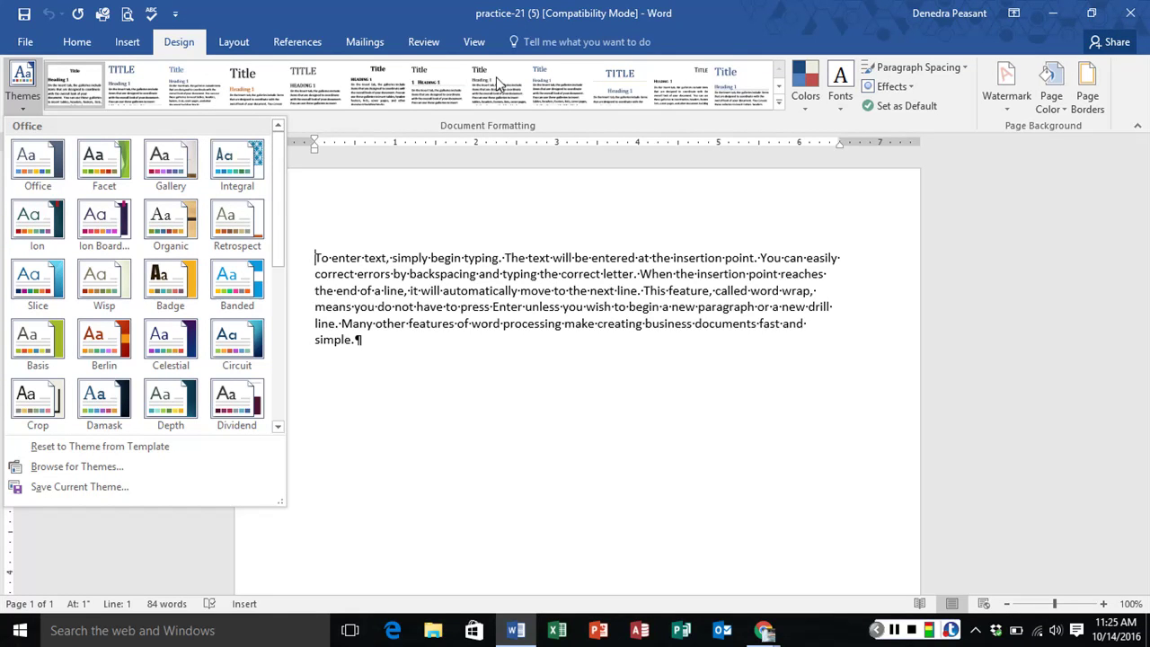
# - Look through the available style sets, theme colors and theme fonts for the document
pyautogui.click(779, 104)
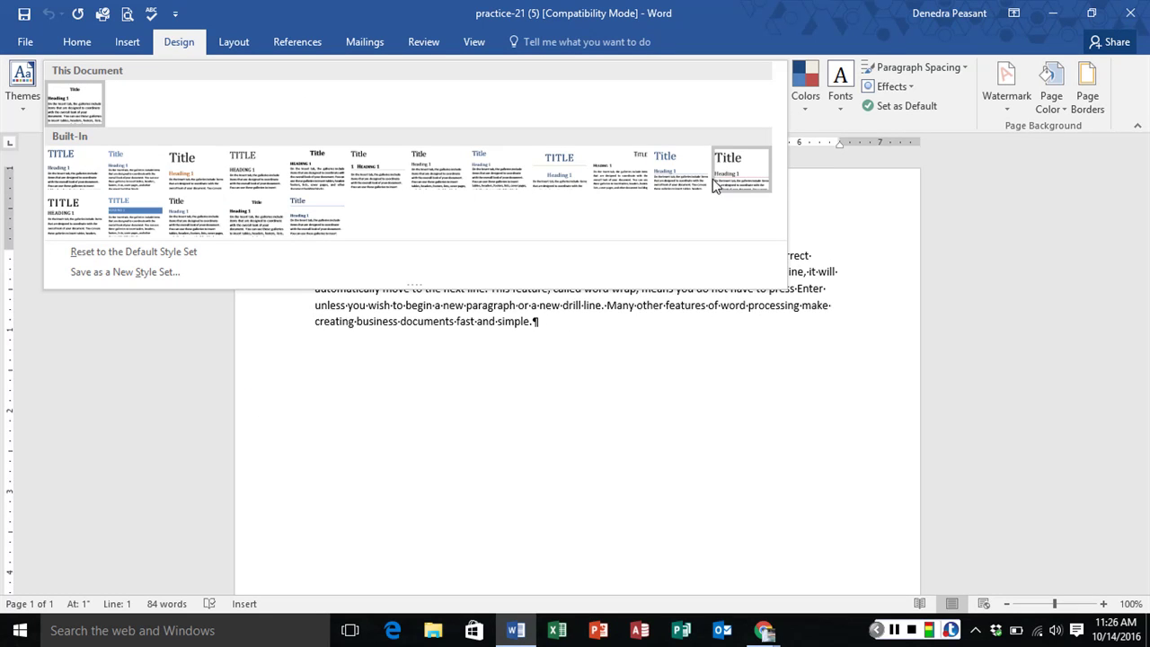
pyautogui.click(807, 109)
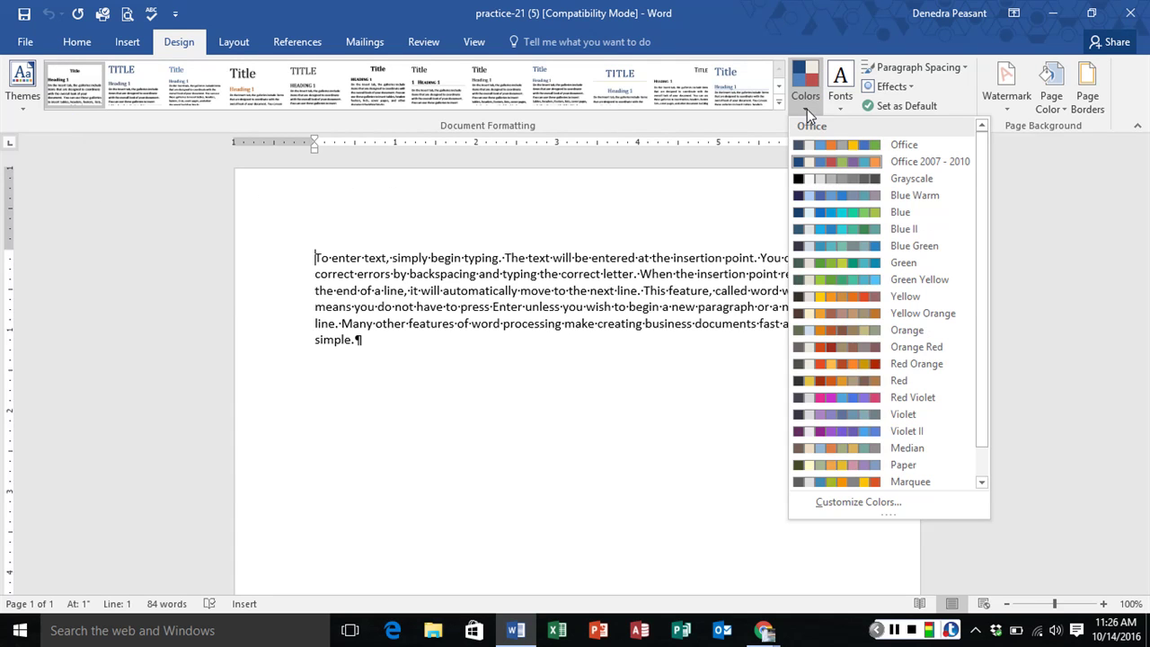
pyautogui.click(842, 113)
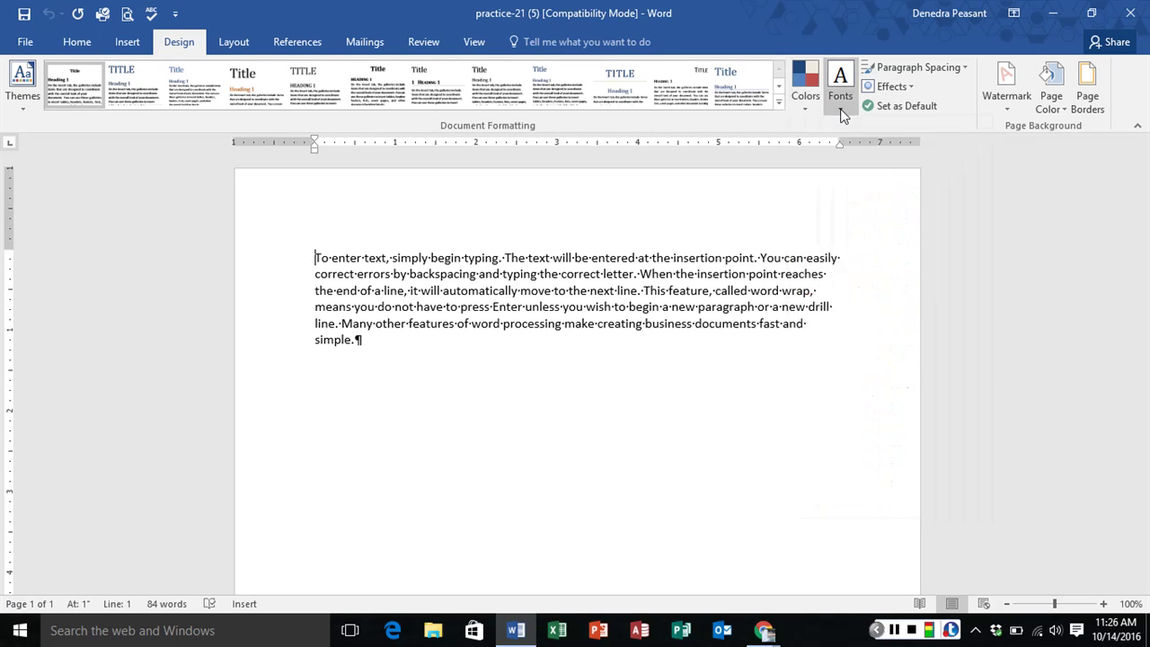
pyautogui.click(842, 114)
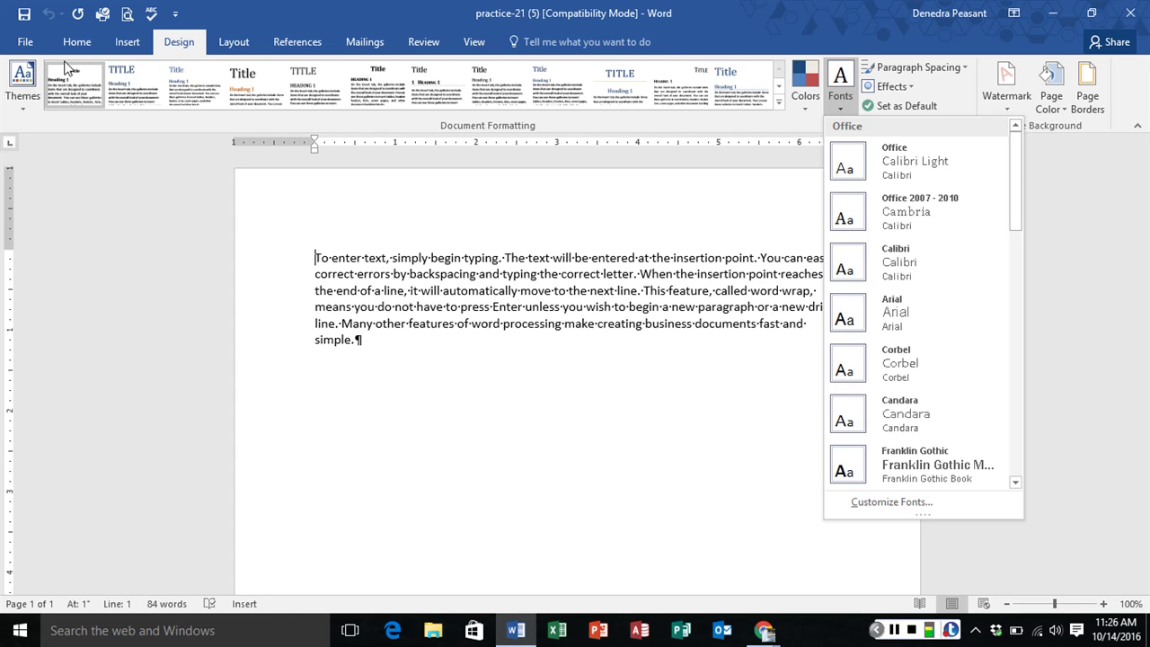
# - Examine the document's margin settings in Page Setup and close the dialog without changes
pyautogui.click(232, 43)
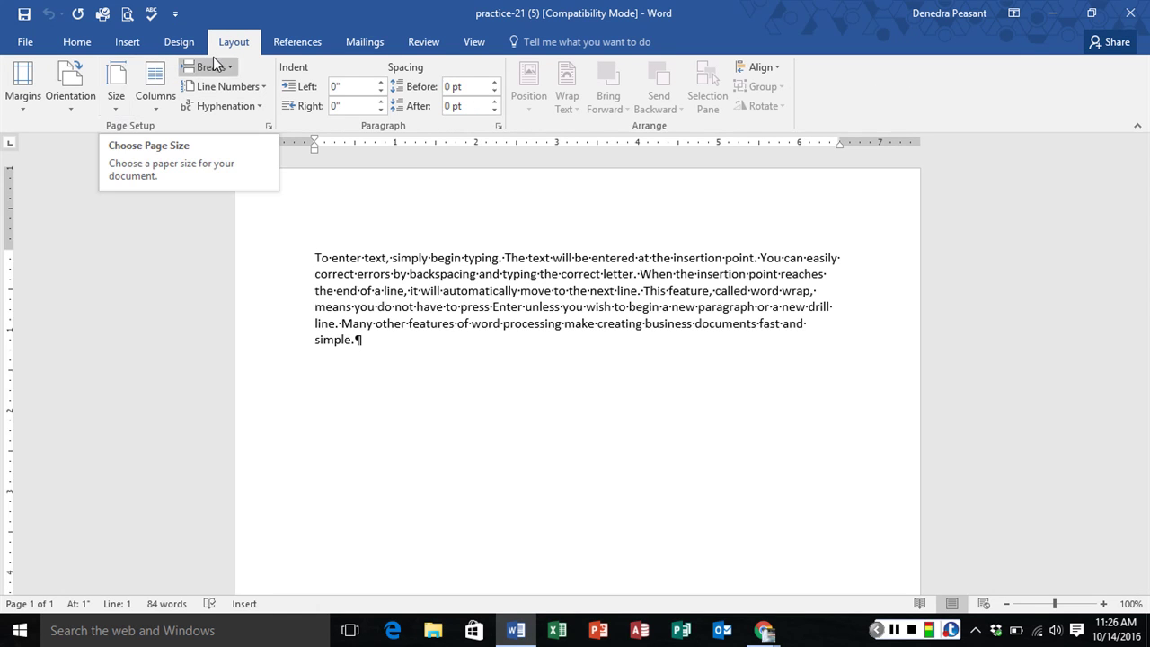
pyautogui.click(268, 126)
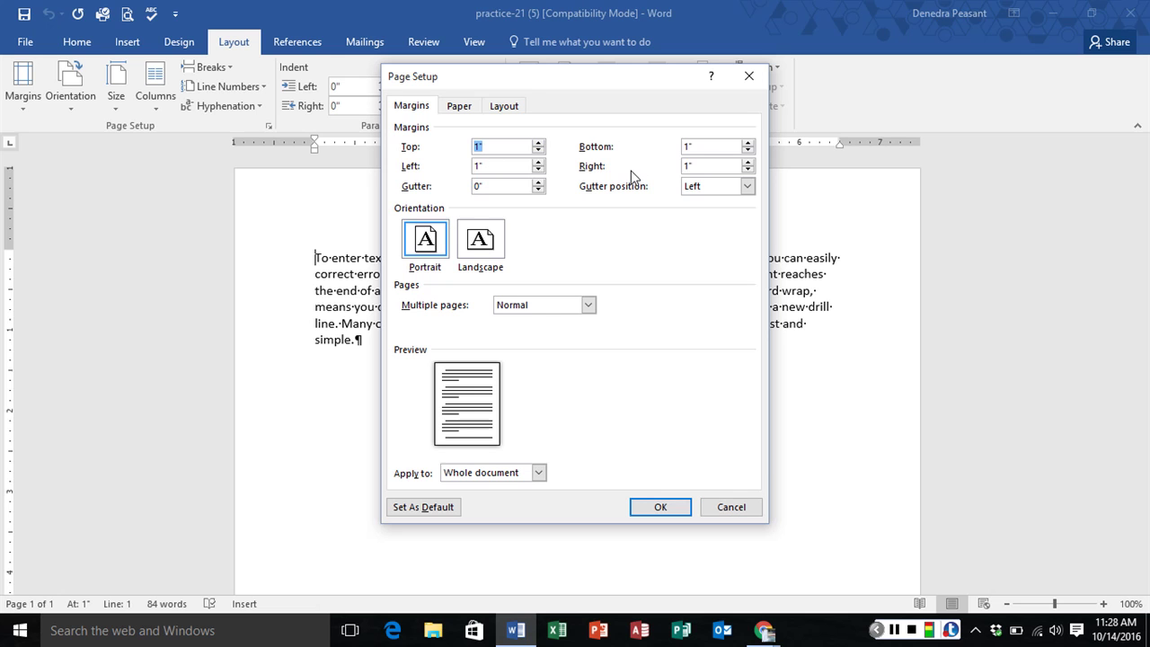
pyautogui.click(730, 509)
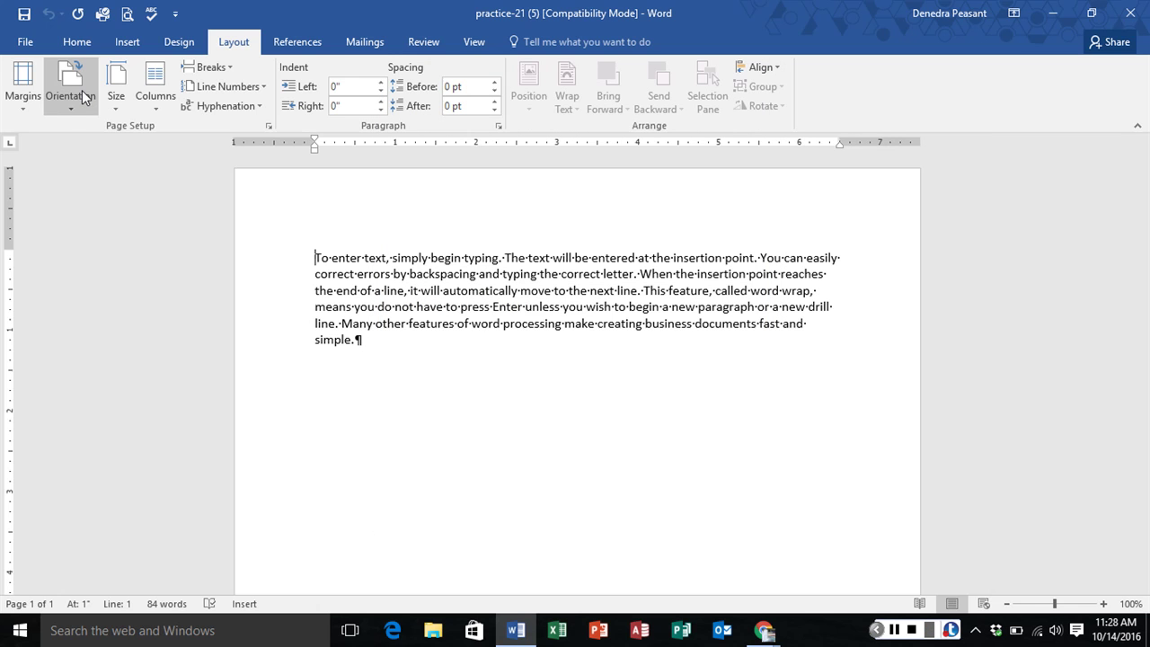
# - Look at the available page orientations and paper sizes without changing them
pyautogui.click(79, 115)
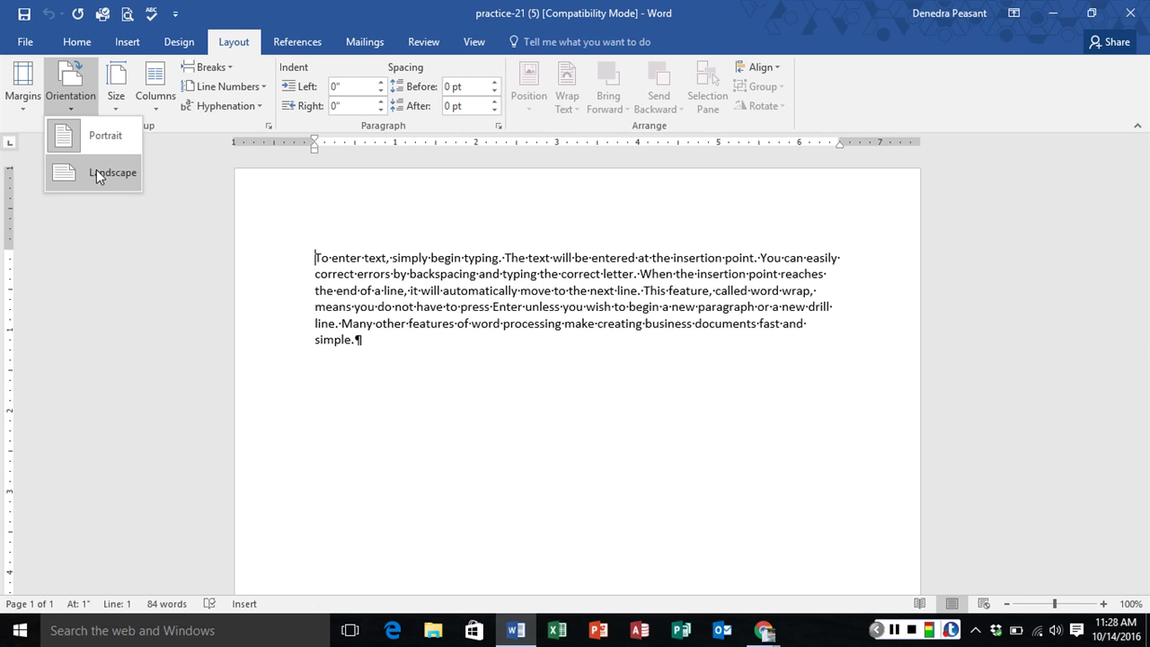
pyautogui.click(117, 112)
pyautogui.click(117, 110)
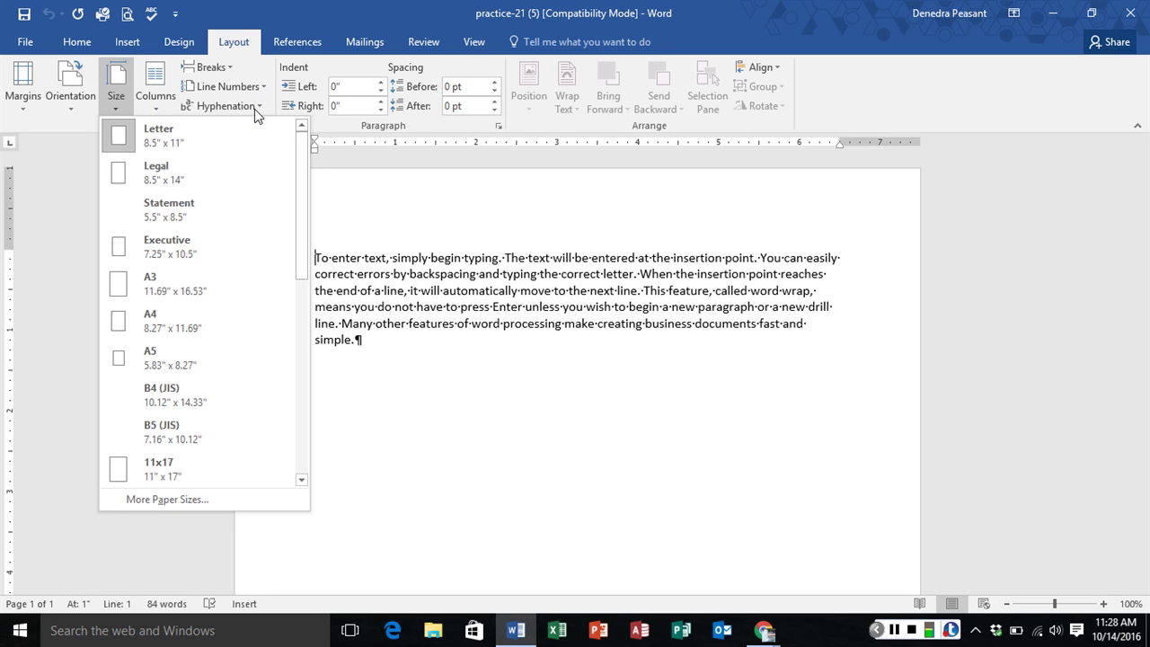
pyautogui.click(457, 121)
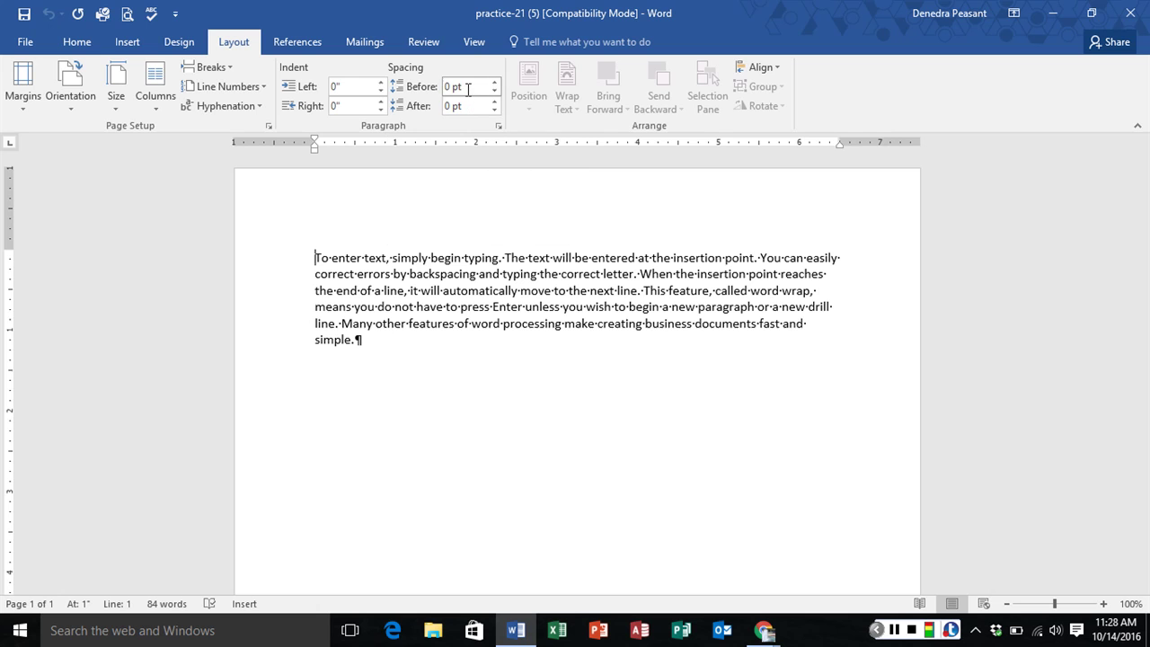
# - Set left alignment, zero indents, 0 pt spacing and single line spacing as the paragraph default for all documents based on the Normal template
pyautogui.click(498, 124)
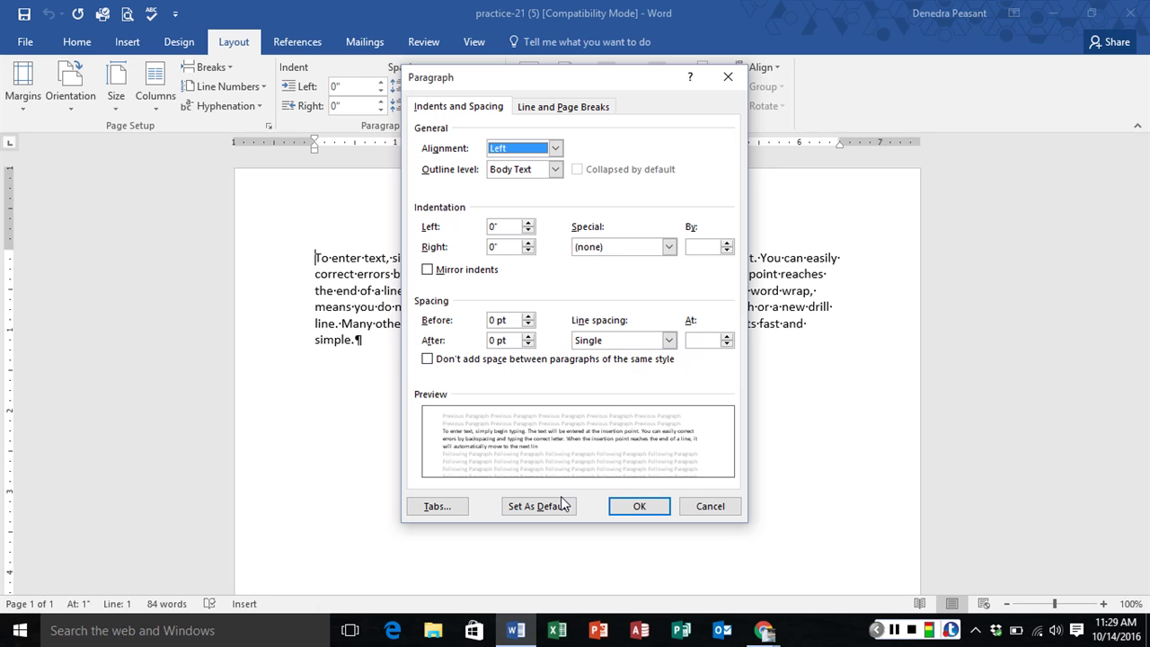
pyautogui.click(550, 507)
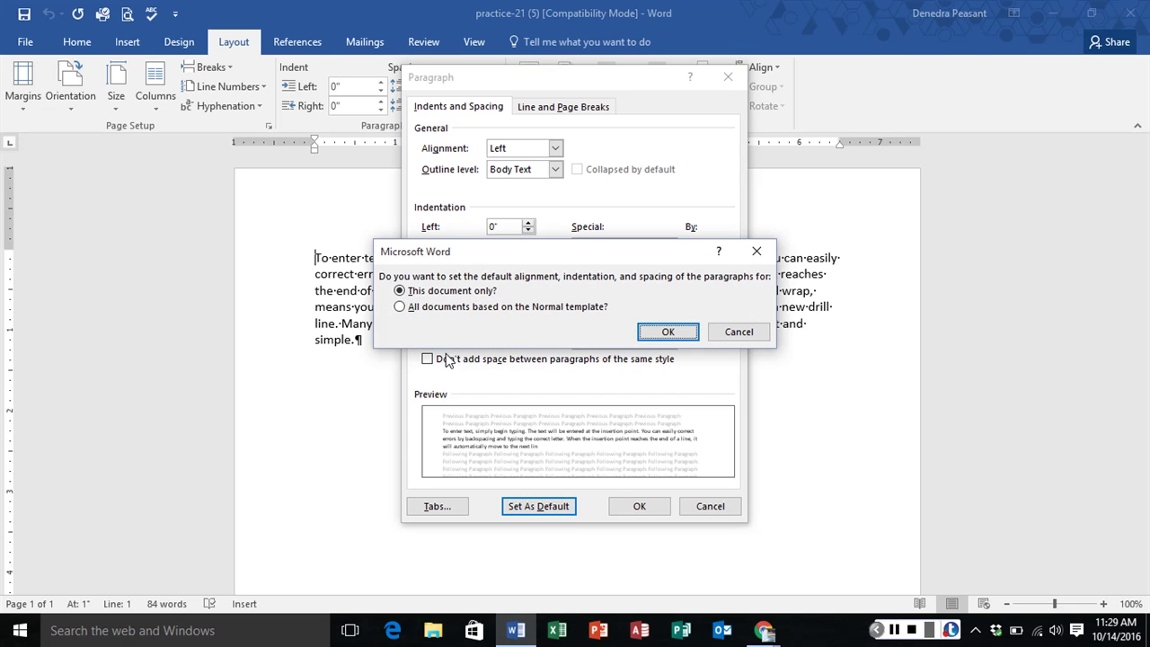
pyautogui.click(400, 307)
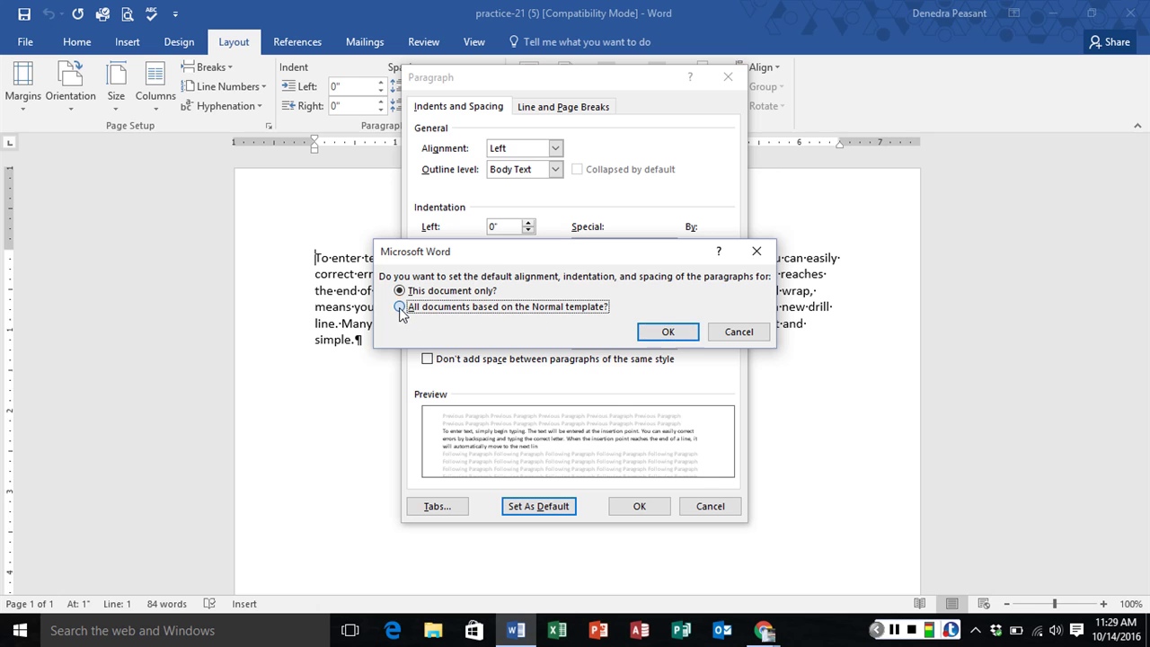
pyautogui.click(654, 331)
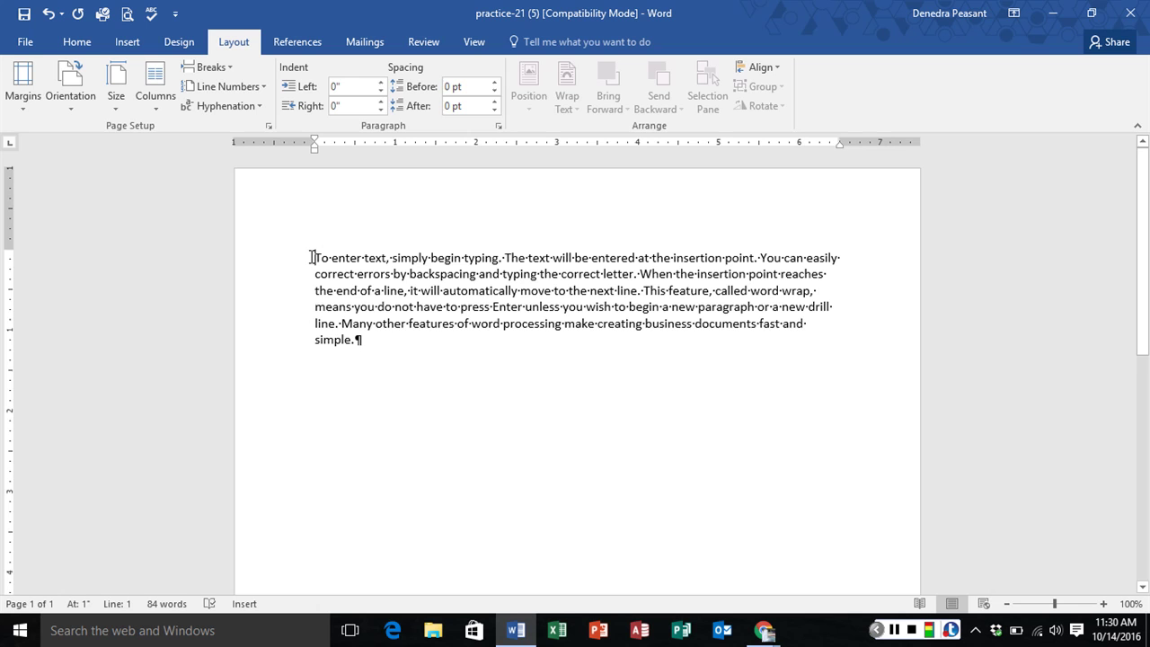
# - Apply double line spacing to the whole practice paragraph, and undo the change
pyautogui.moveTo(311, 258); pyautogui.dragTo(383, 337)
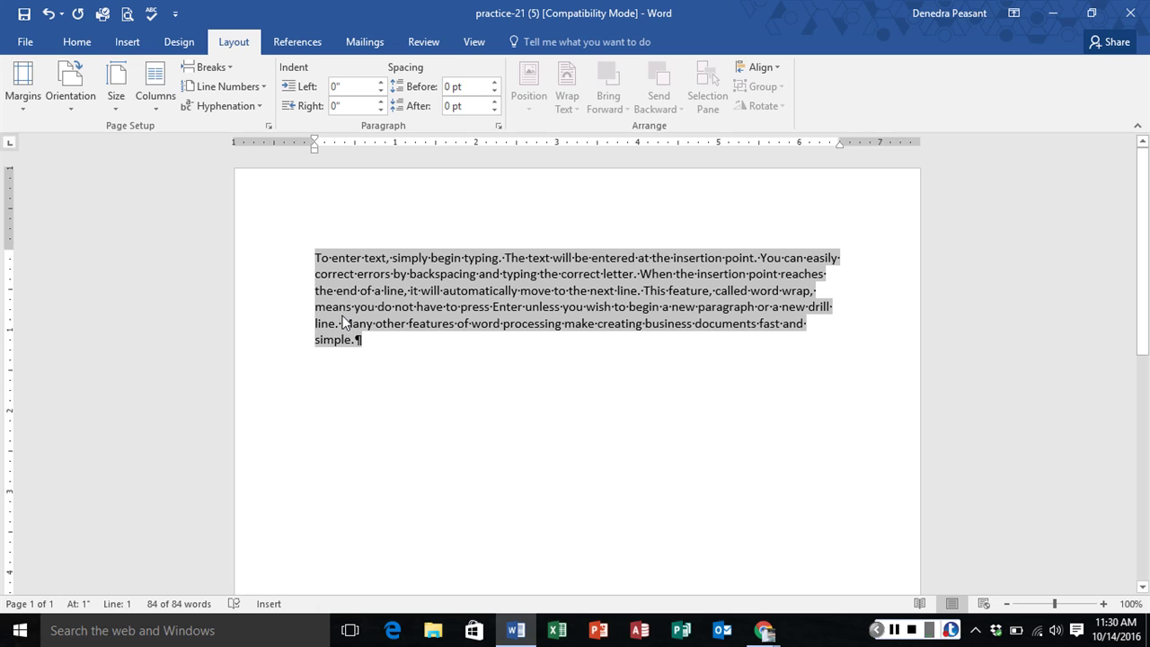
pyautogui.click(498, 126)
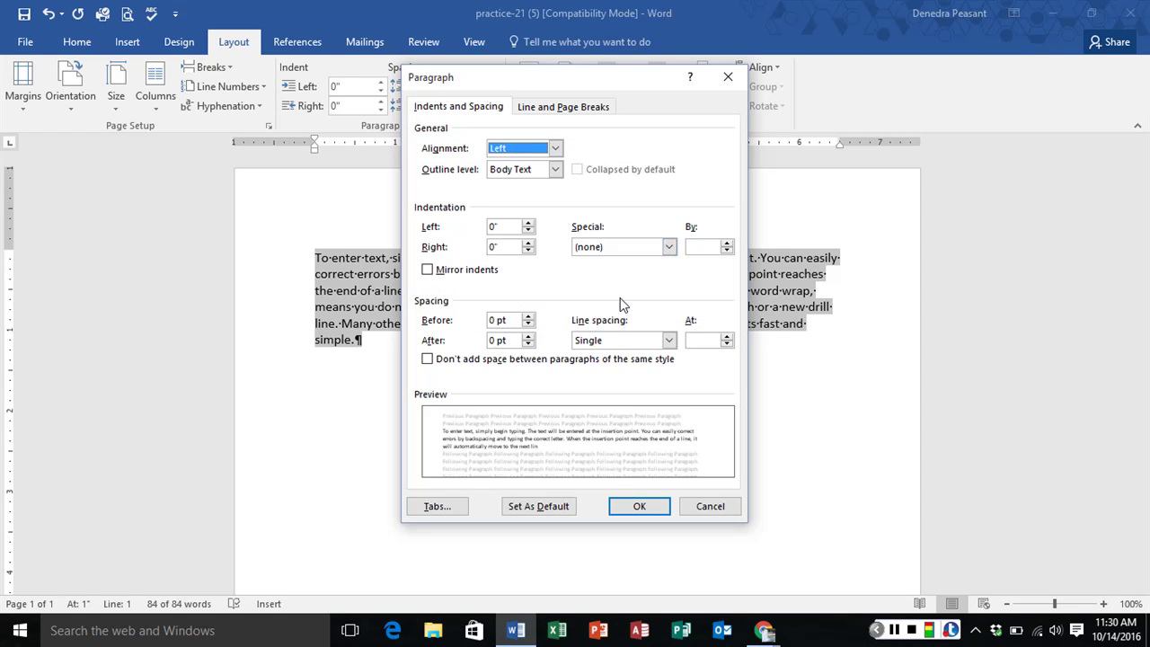
pyautogui.click(631, 340)
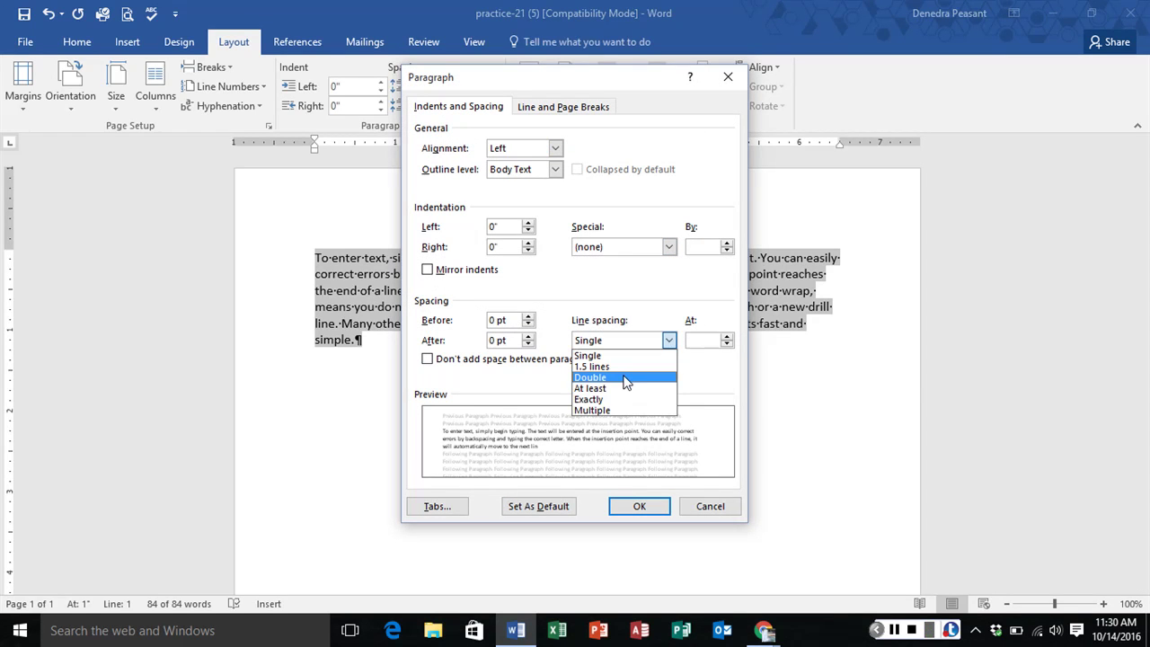
pyautogui.click(627, 378)
pyautogui.click(642, 506)
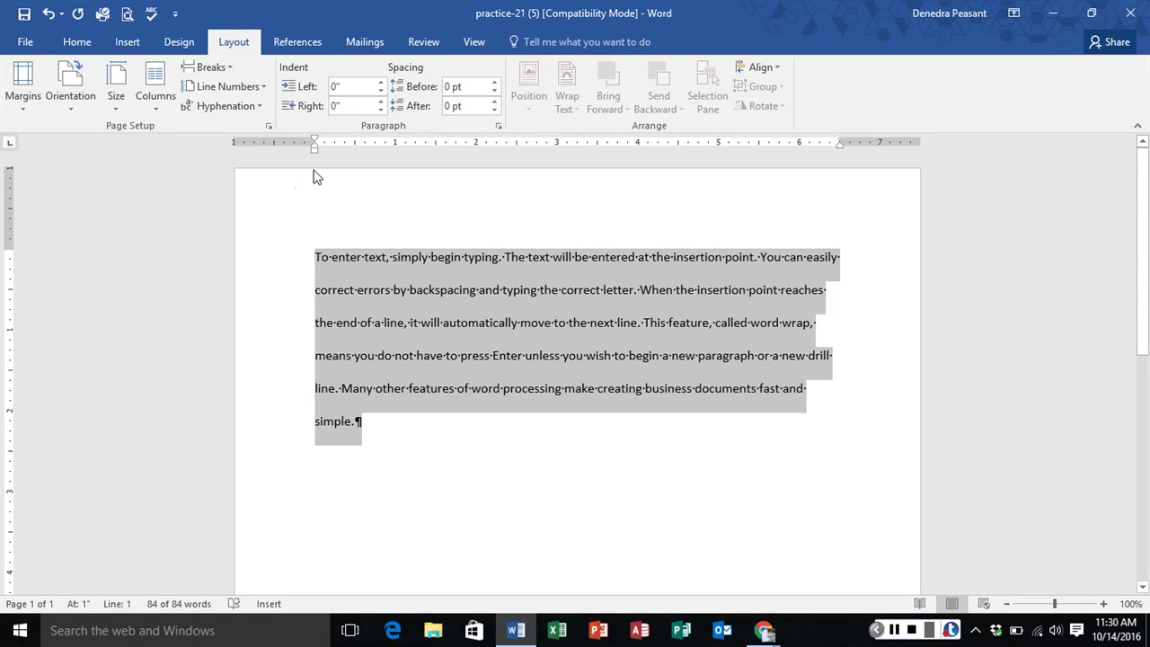
pyautogui.click(50, 14)
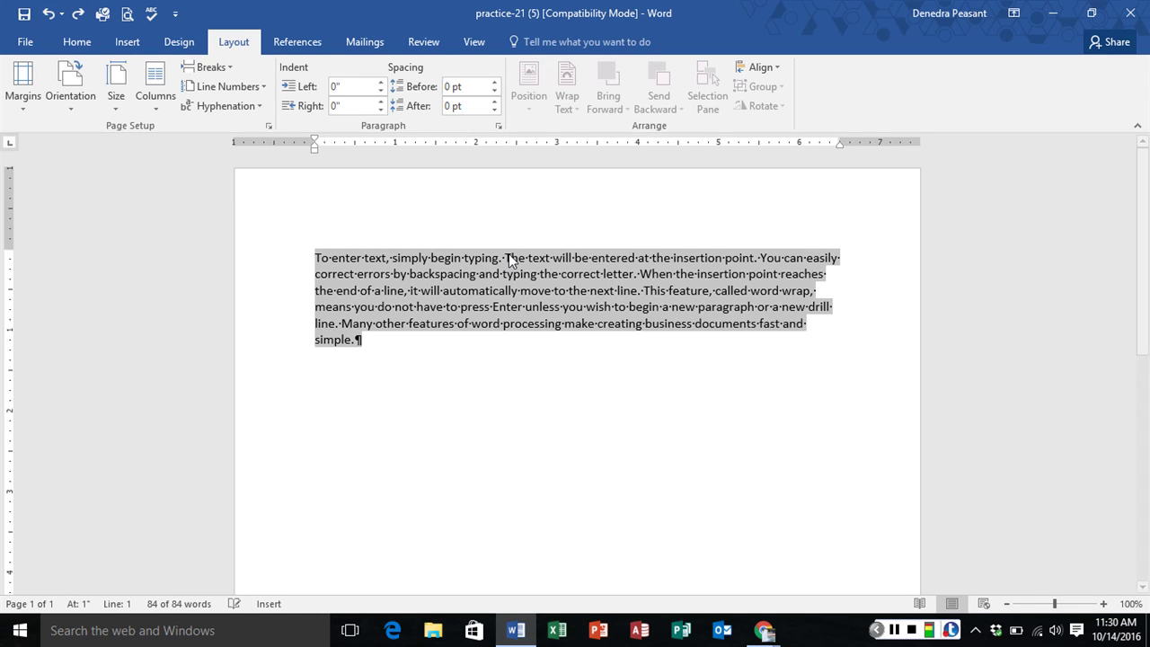
pyautogui.click(501, 349)
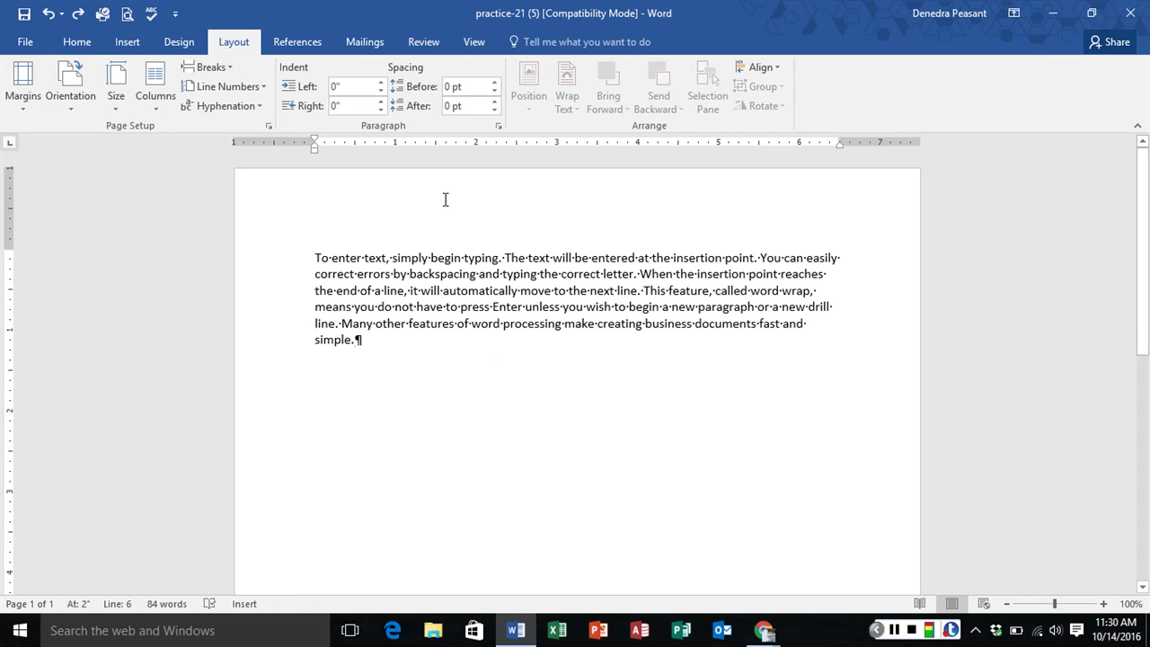
# - Look through the commands for references, mailings, reviewing and document views
pyautogui.click(296, 42)
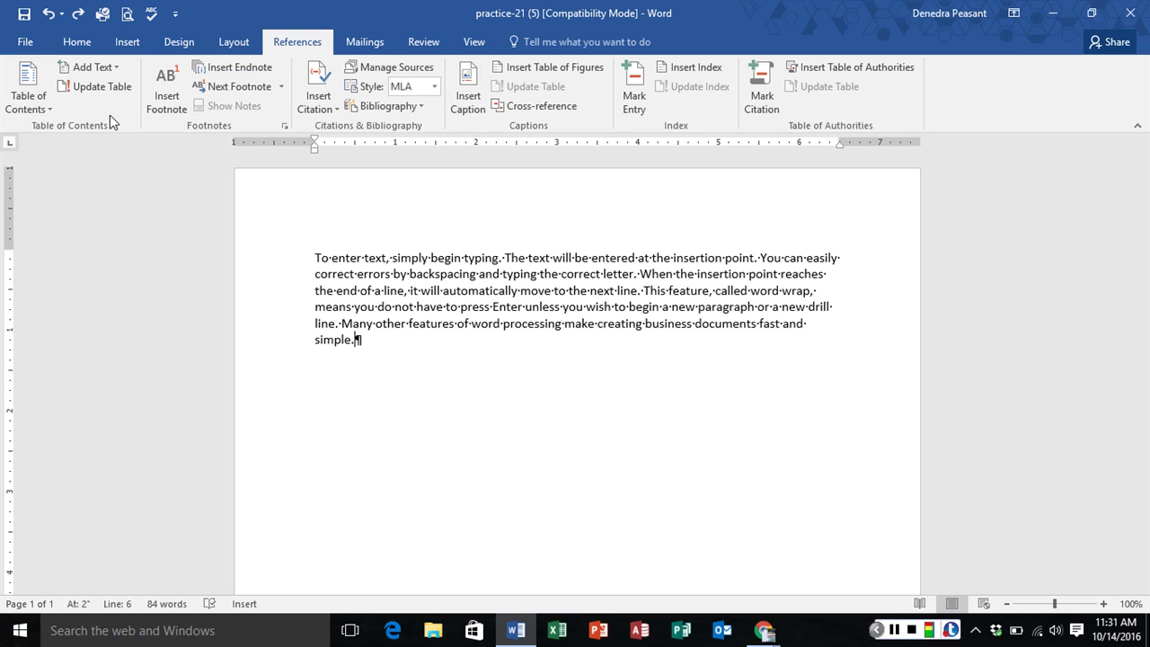
pyautogui.click(376, 43)
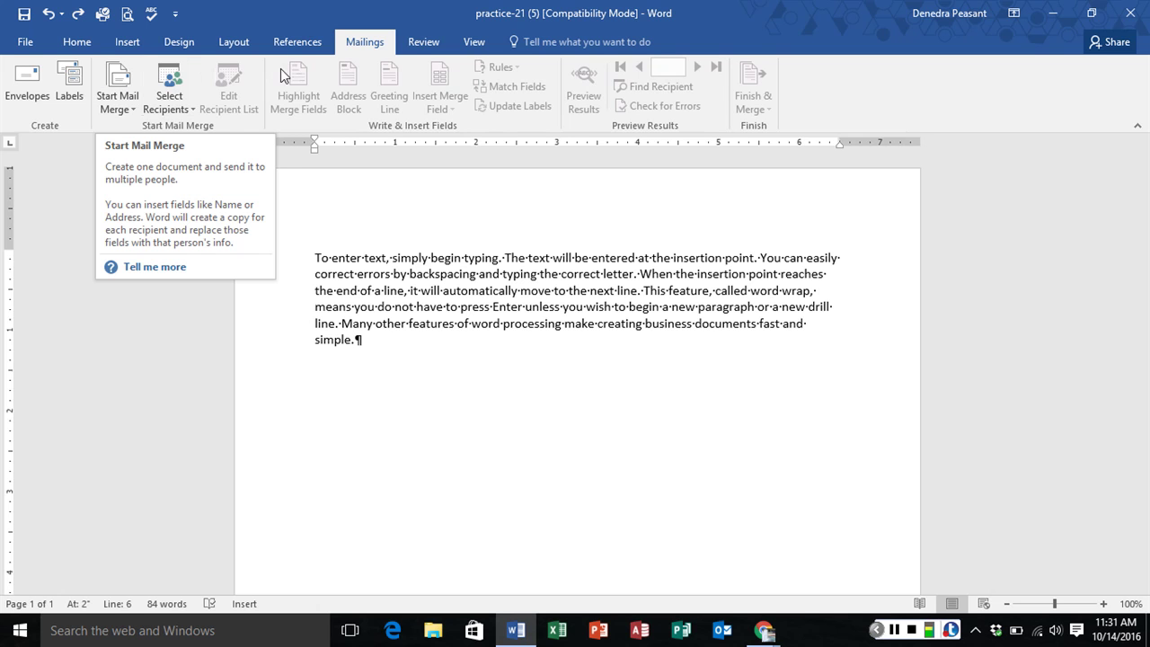
pyautogui.click(418, 42)
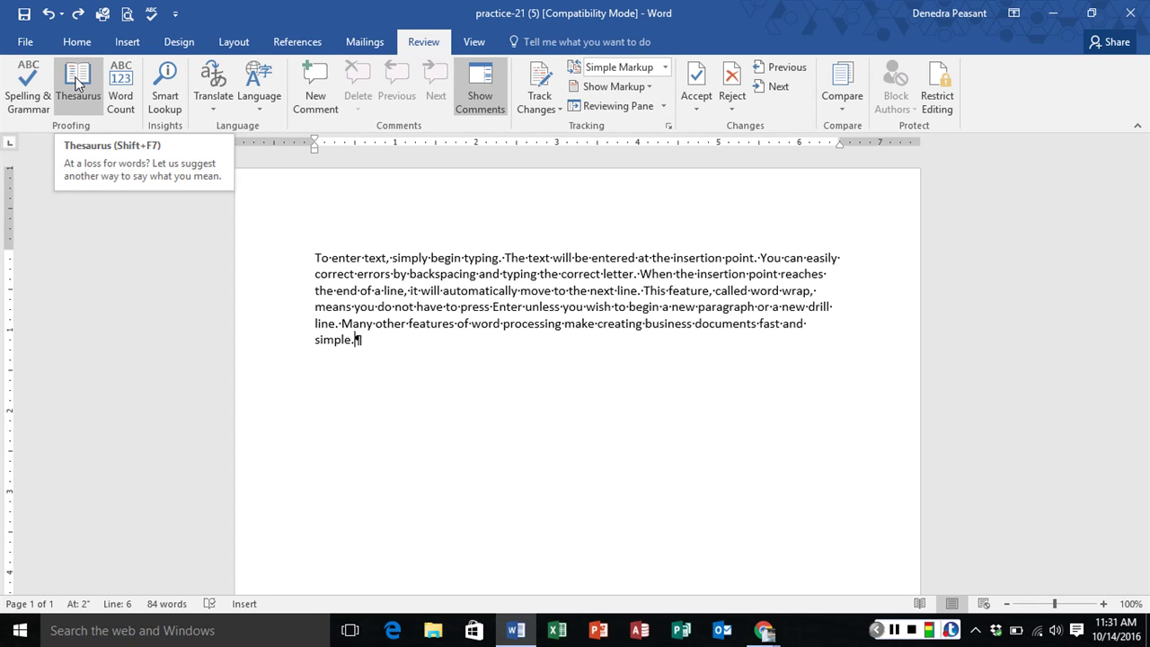
pyautogui.click(475, 44)
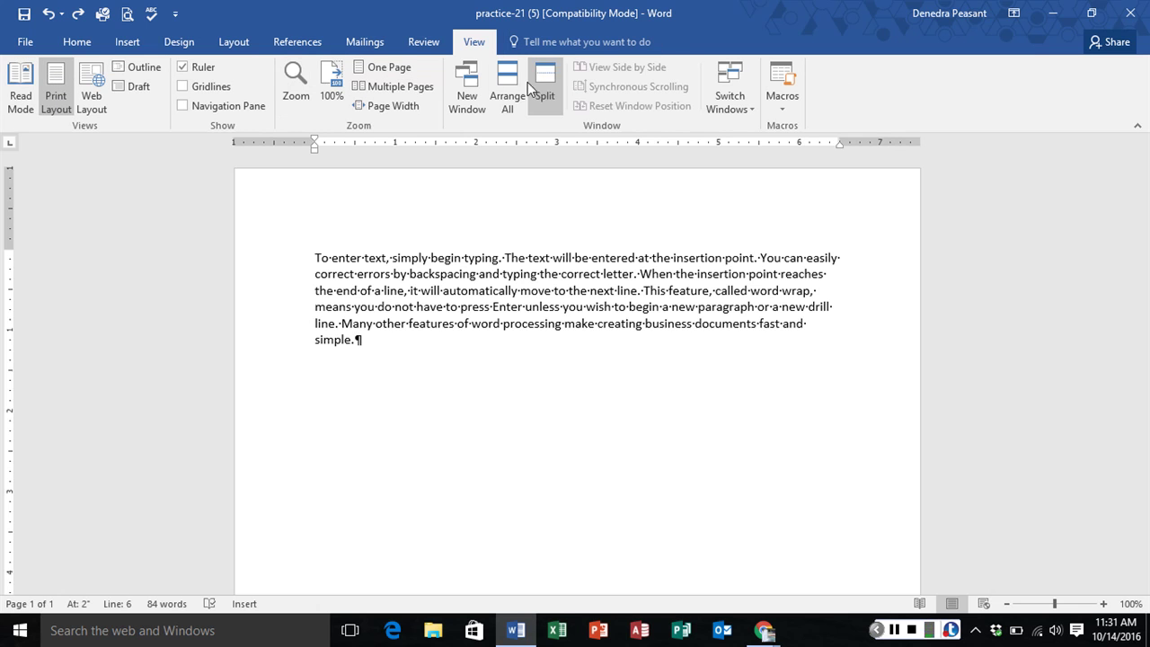
# - Examine the document's file information, including its properties and related people
pyautogui.click(25, 47)
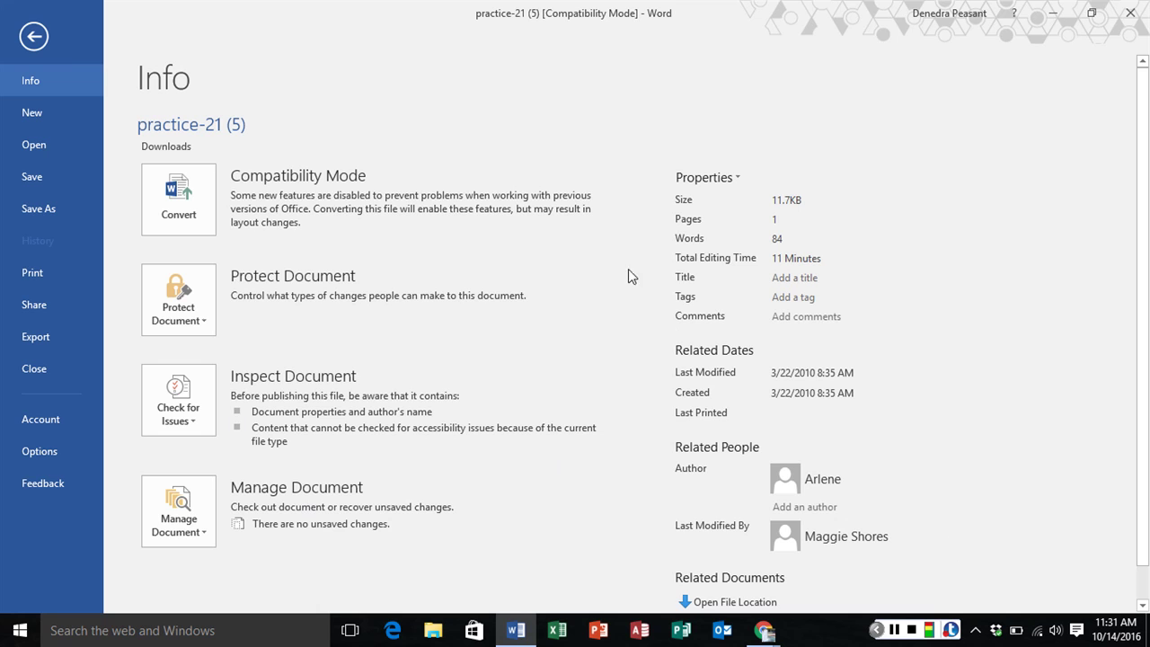
pyautogui.click(799, 500)
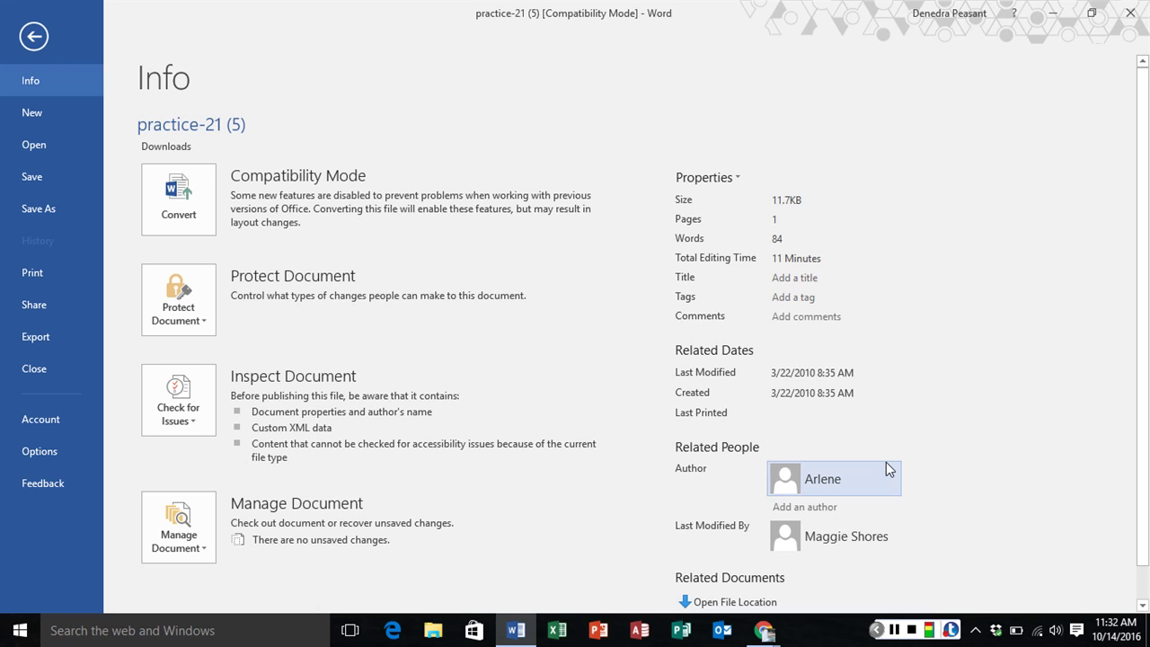
pyautogui.moveTo(768, 546)
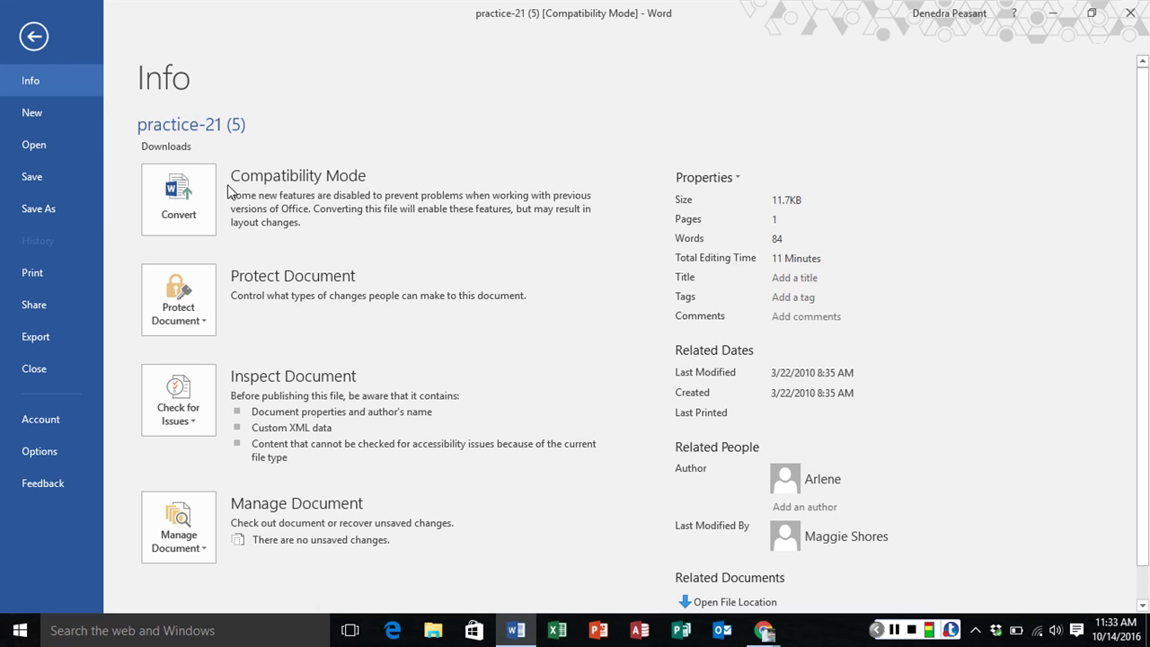
# - Start saving a copy of the document and choose the Lexar (D:) drive as the location
pyautogui.click(36, 212)
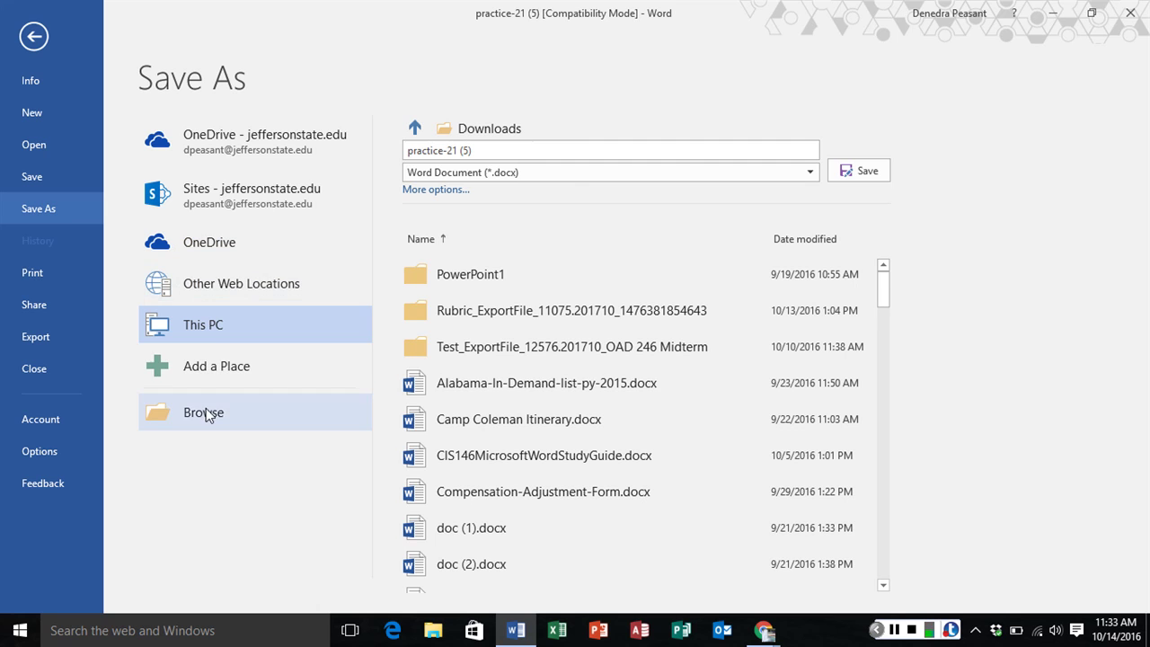
pyautogui.click(205, 408)
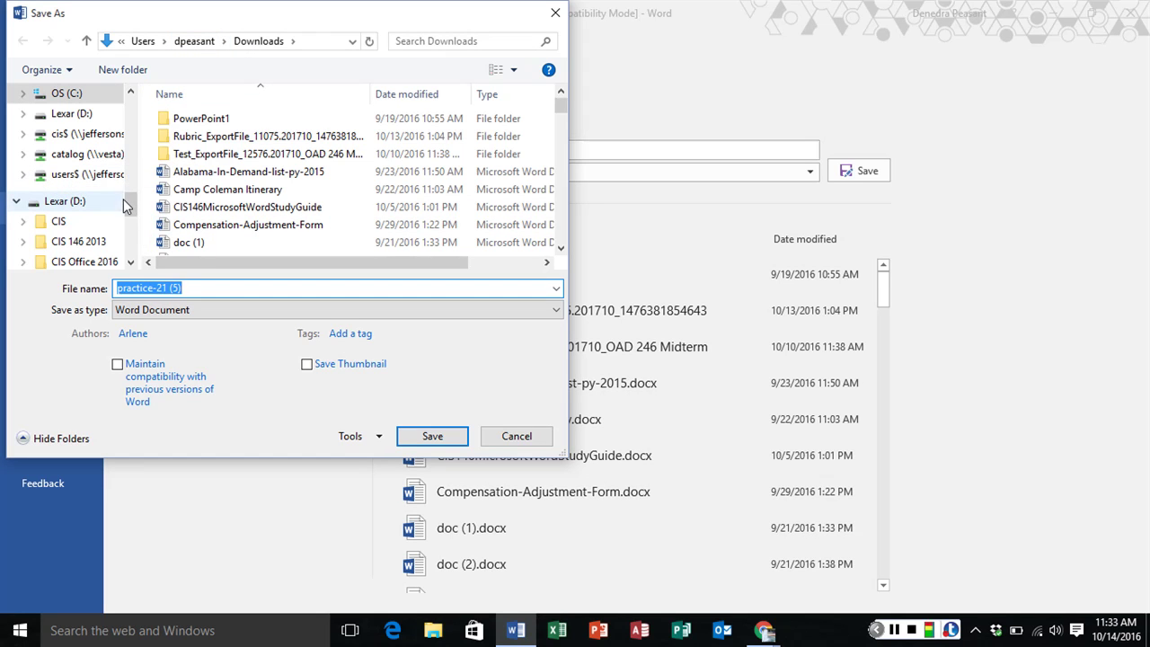
pyautogui.click(72, 113)
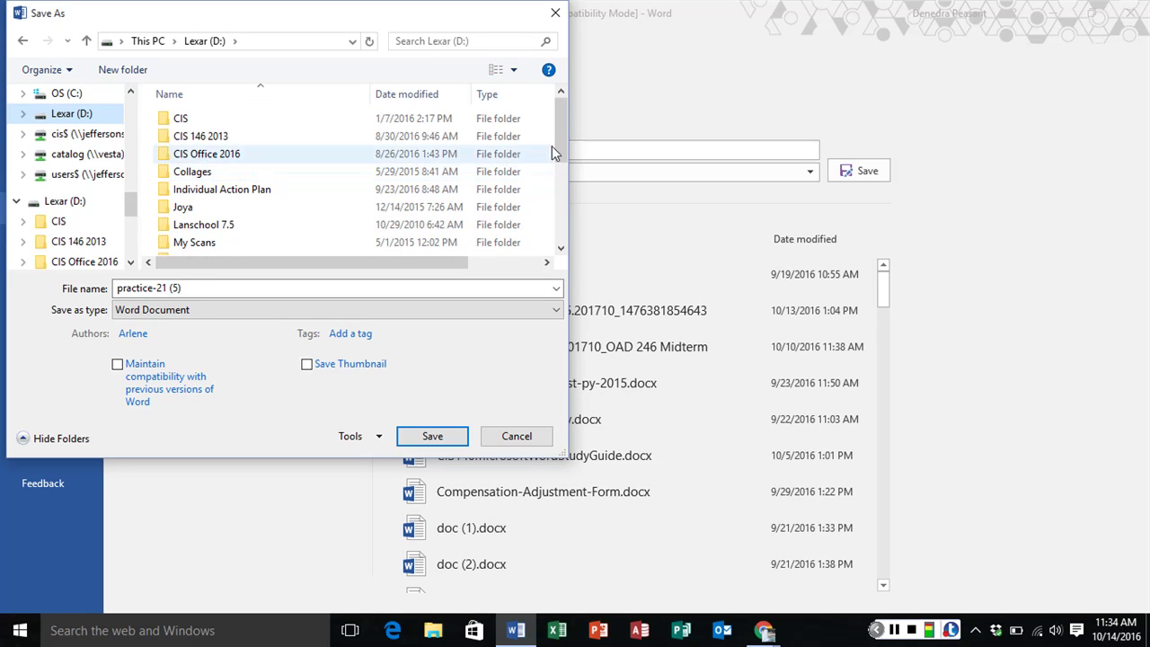
pyautogui.moveTo(556, 135); pyautogui.dragTo(559, 258)
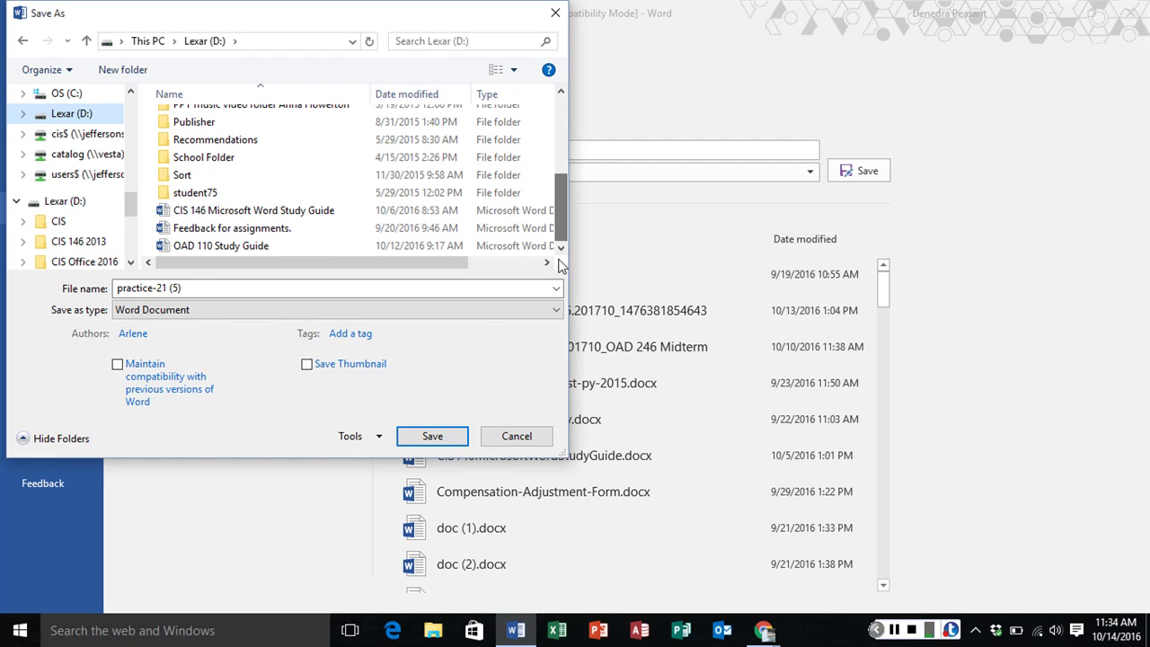
# - Name the file practice-21 and save it as a Word Document, accepting the upgrade to the newest file format
pyautogui.click(165, 289)
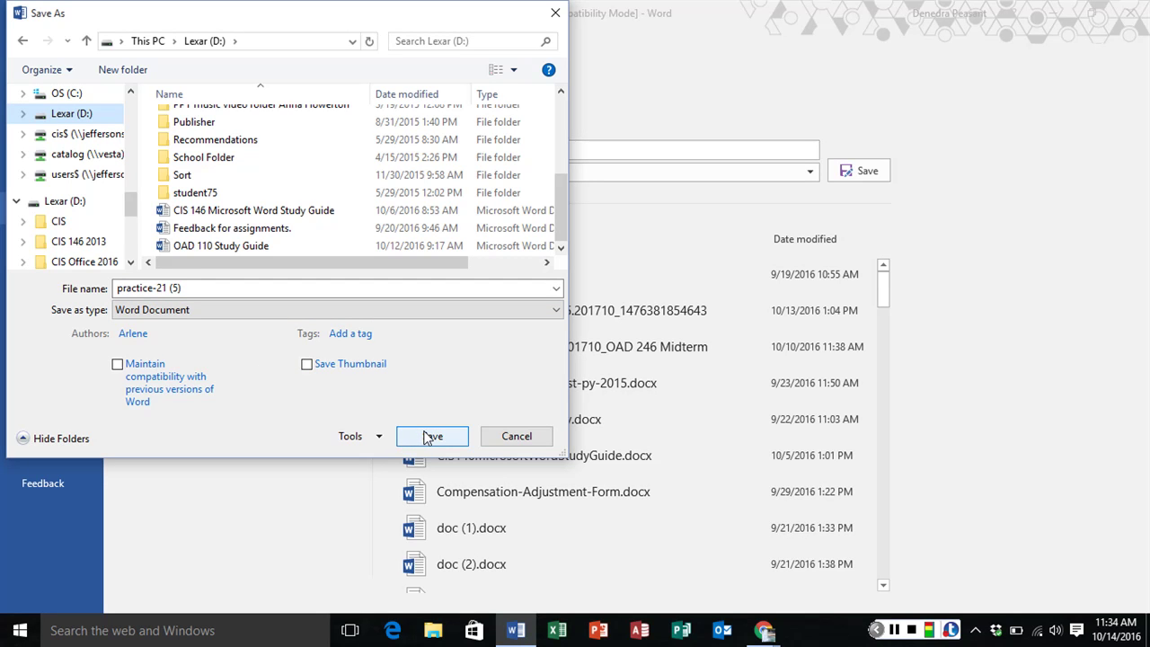
pyautogui.click(184, 287)
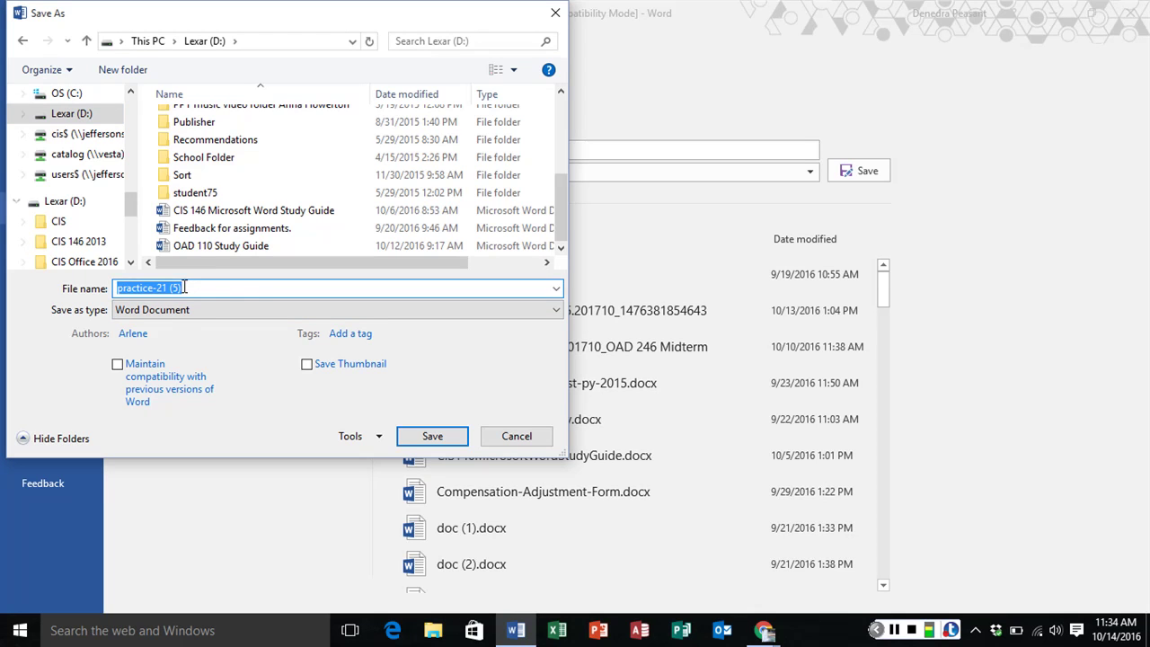
pyautogui.click(185, 287)
pyautogui.press('BackSpace')
pyautogui.press('BackSpace')
pyautogui.press('BackSpace')
pyautogui.press('BackSpace')
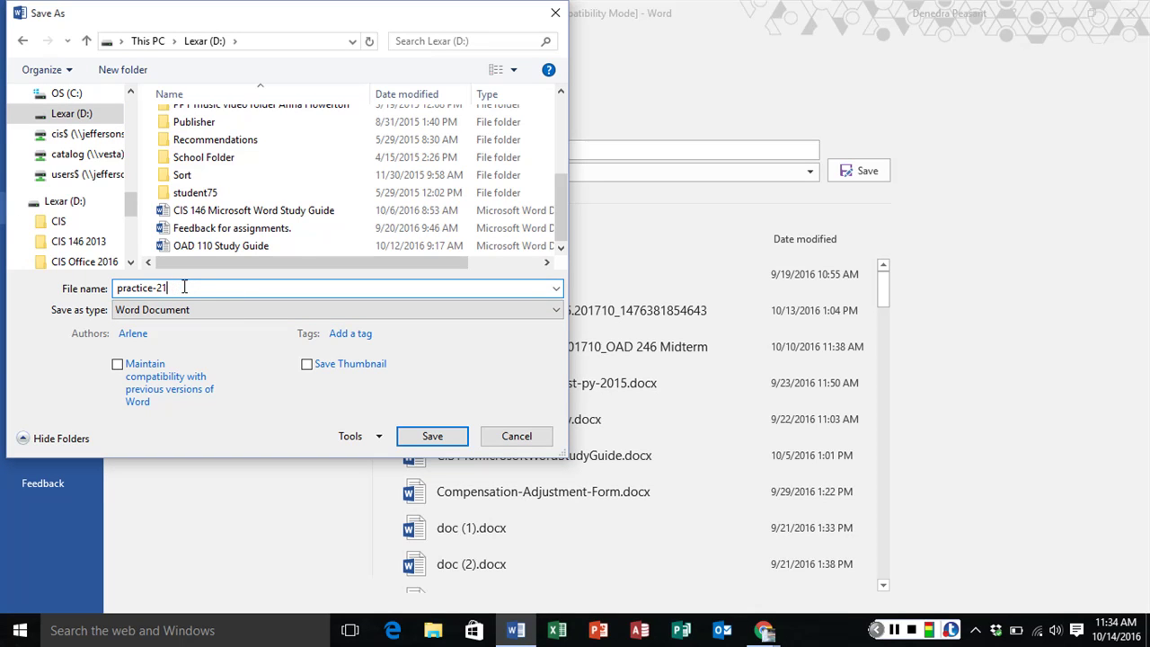
pyautogui.click(439, 438)
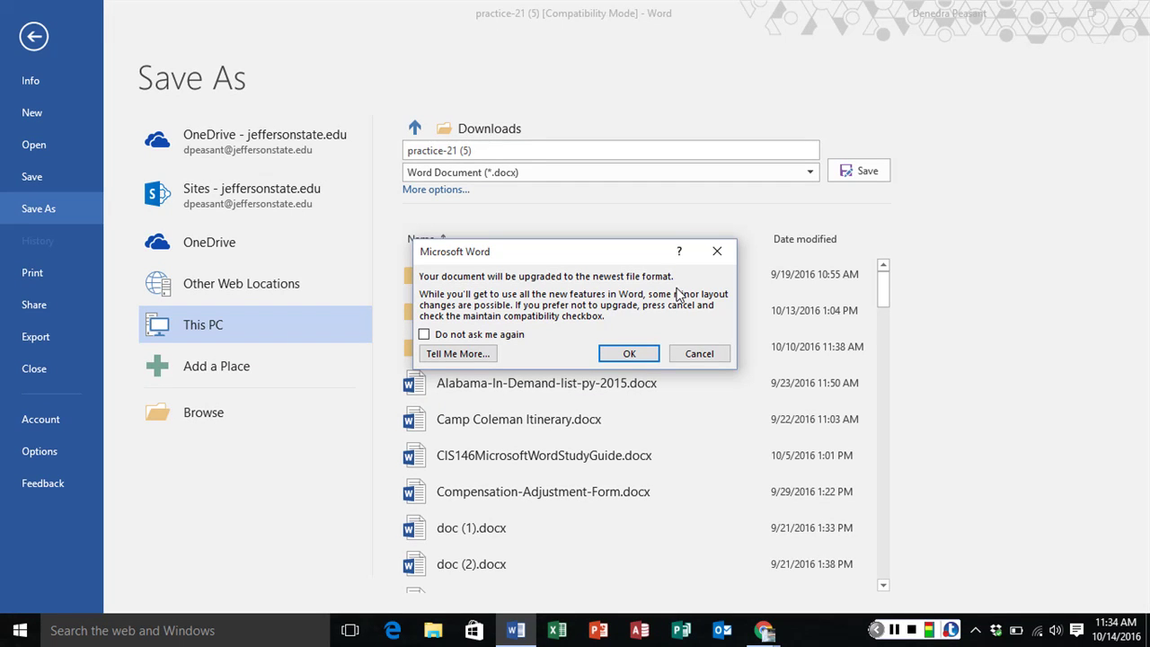
pyautogui.click(640, 354)
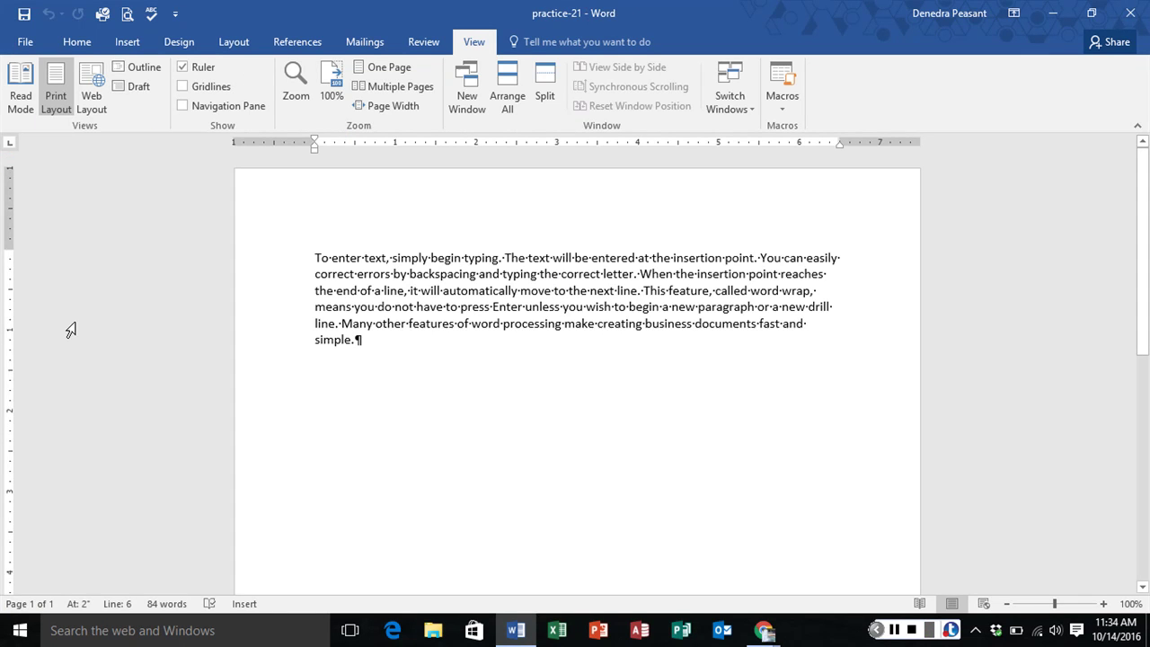
# - Add the New and Open commands to the Quick Access Toolbar, and create a blank document with New
pyautogui.click(68, 41)
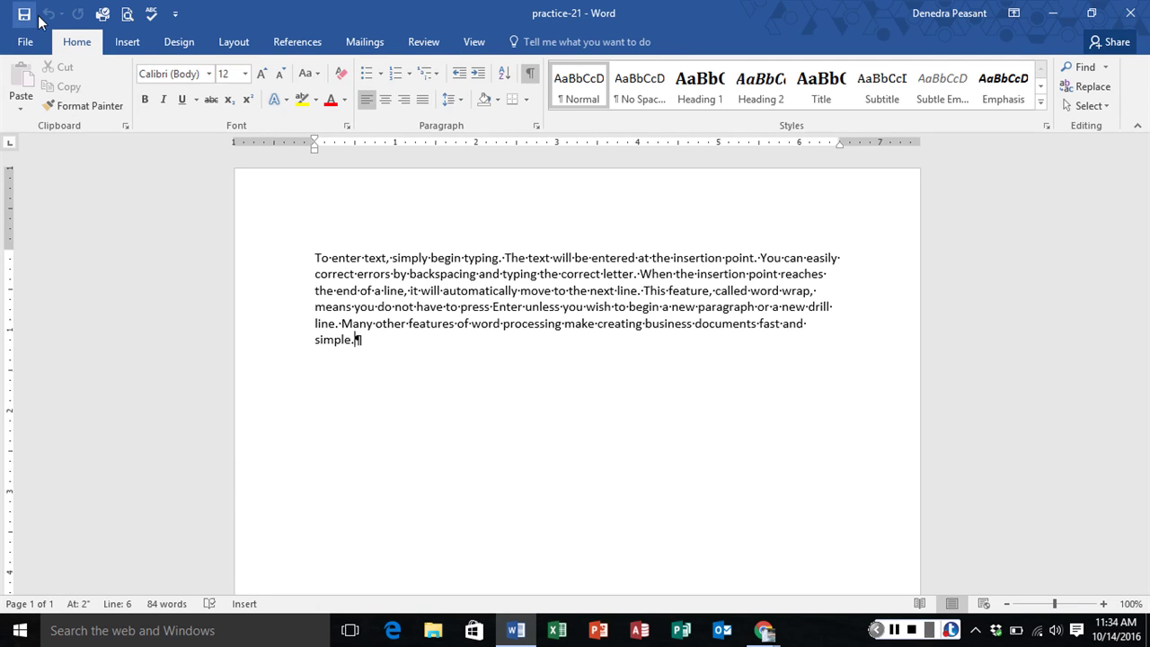
pyautogui.click(178, 17)
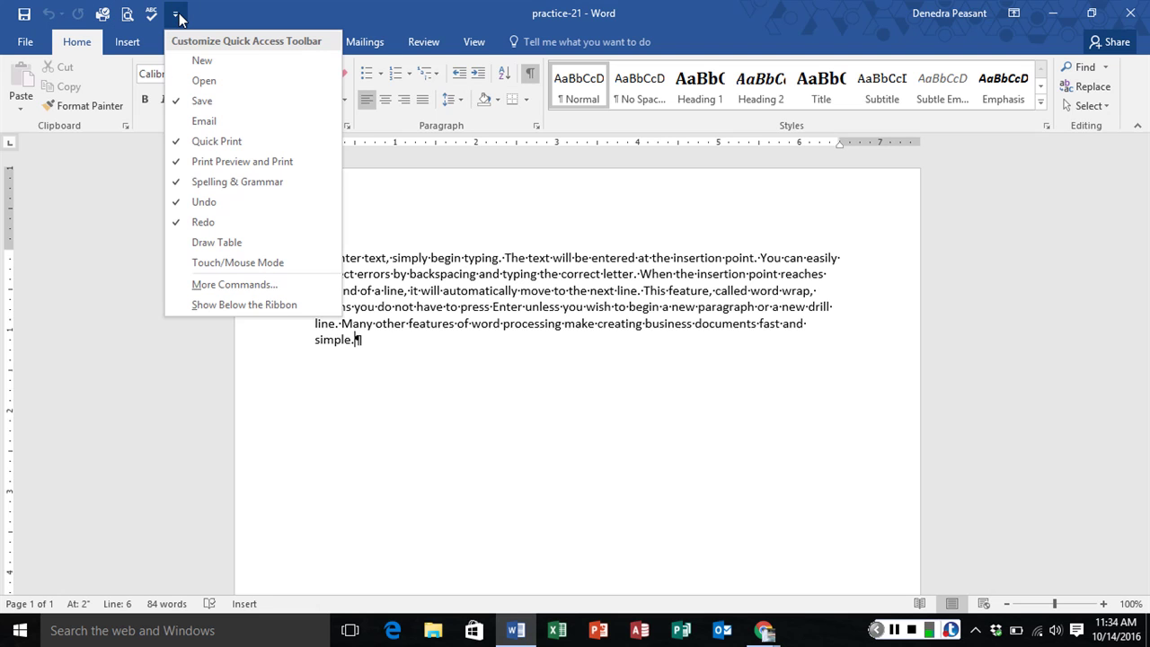
pyautogui.click(191, 61)
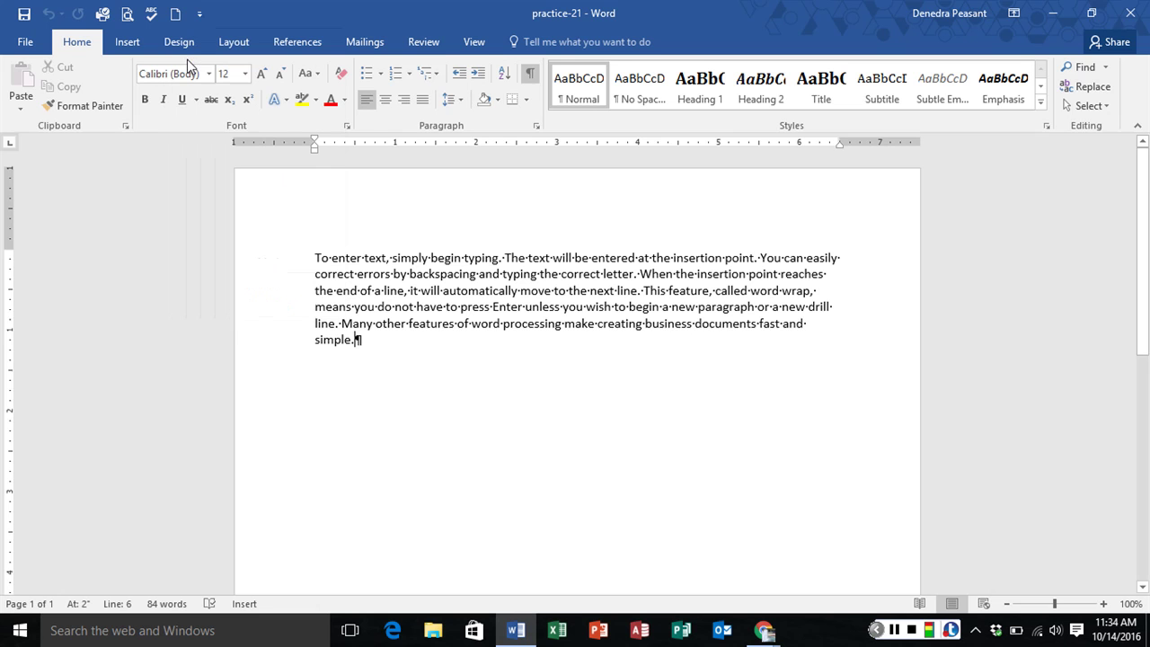
pyautogui.click(177, 15)
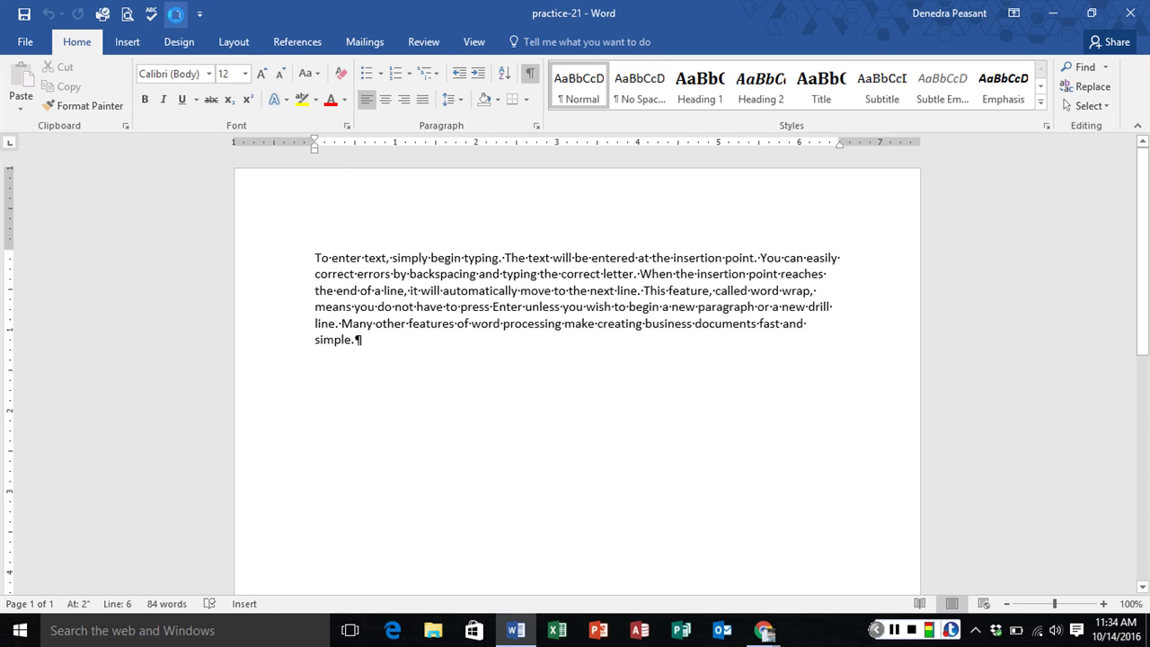
pyautogui.click(199, 15)
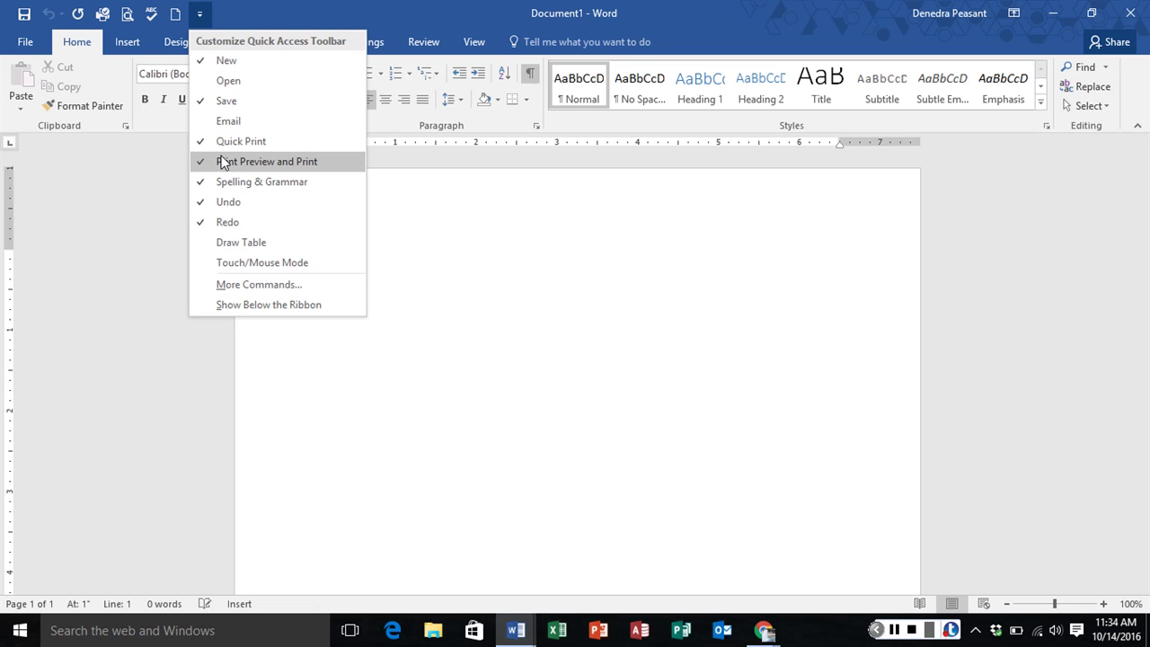
pyautogui.click(210, 81)
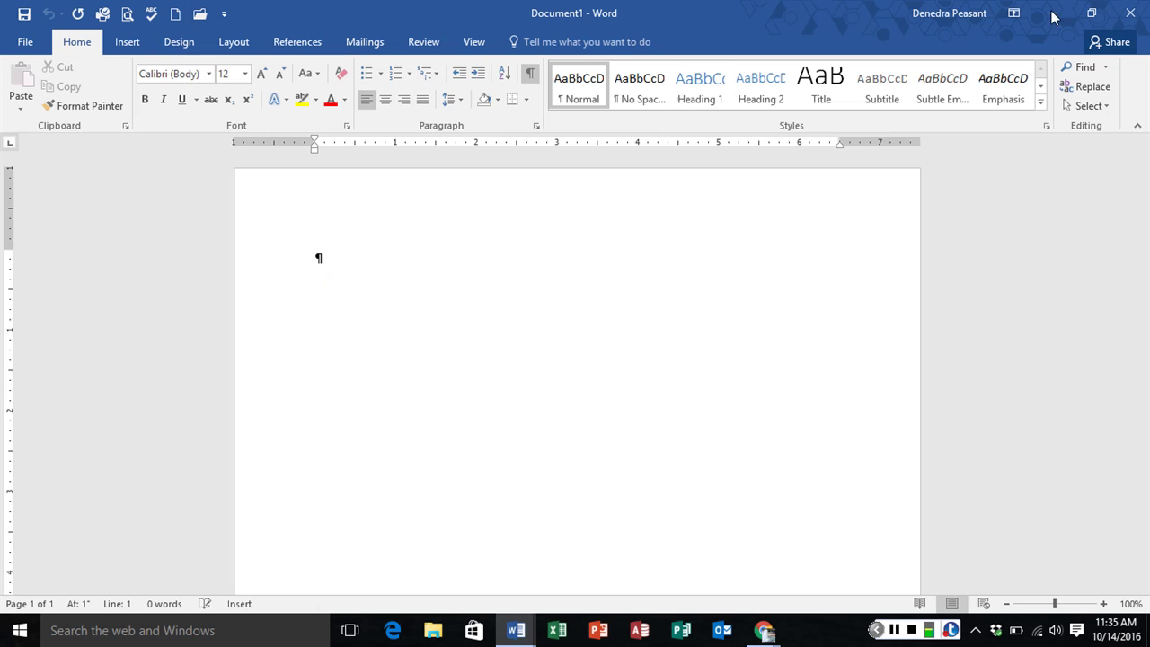
# - Close the blank document and practice-21, and switch to the GDP Lesson 21E window in Chrome
pyautogui.click(1130, 13)
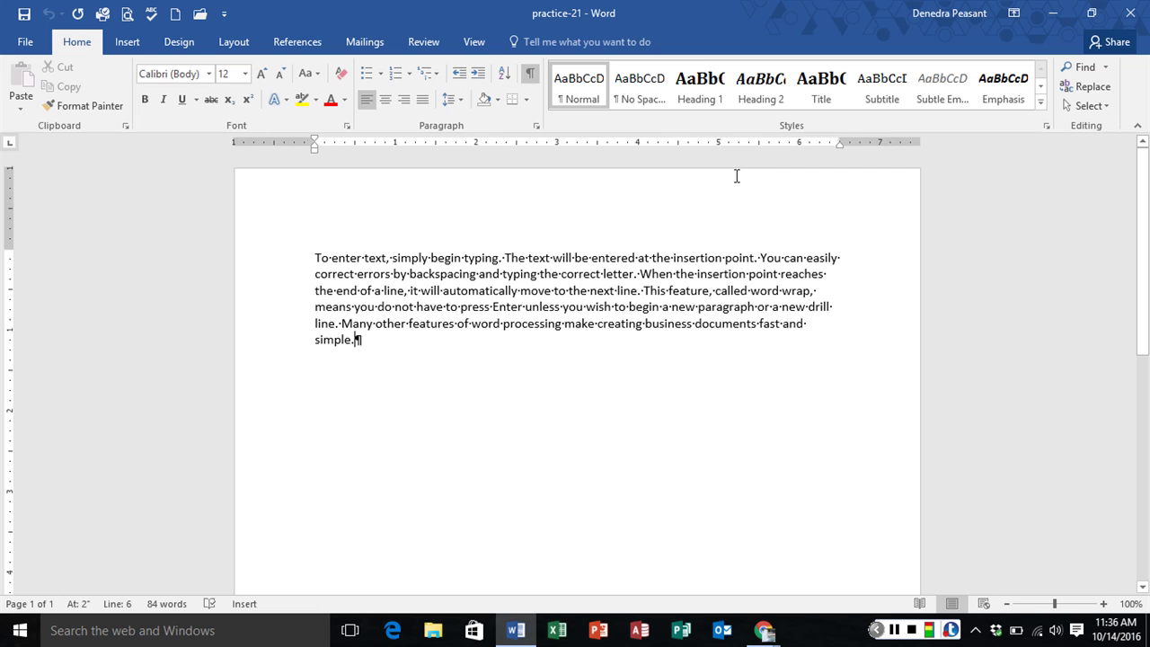
pyautogui.click(1131, 15)
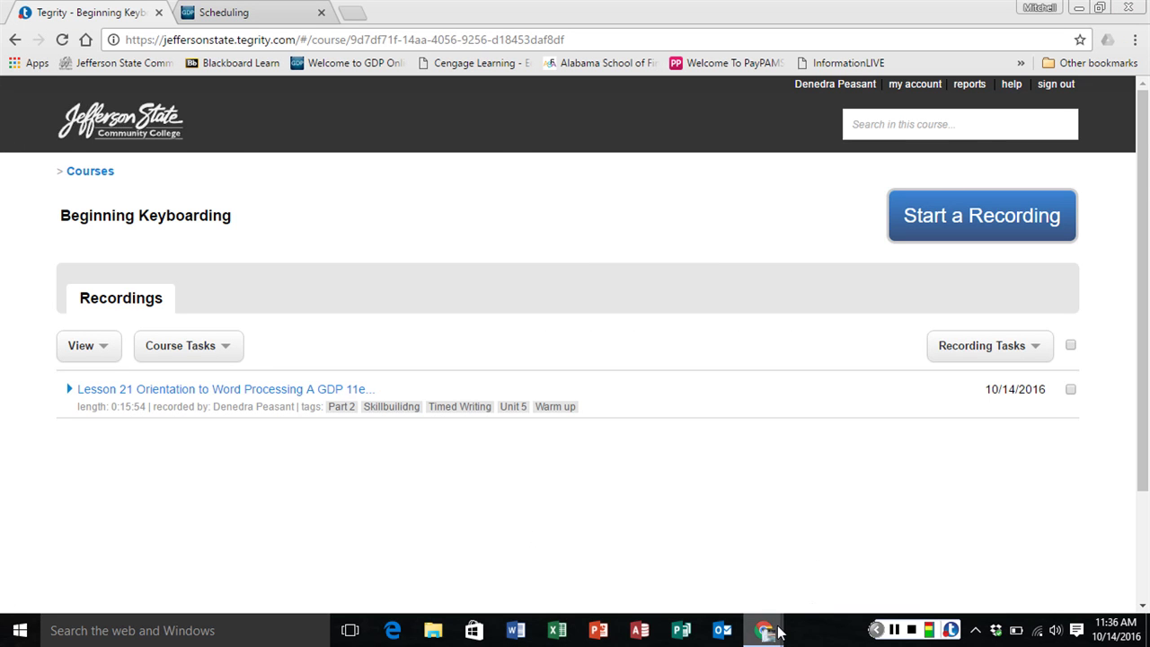
pyautogui.moveTo(768, 629)
pyautogui.click(818, 559)
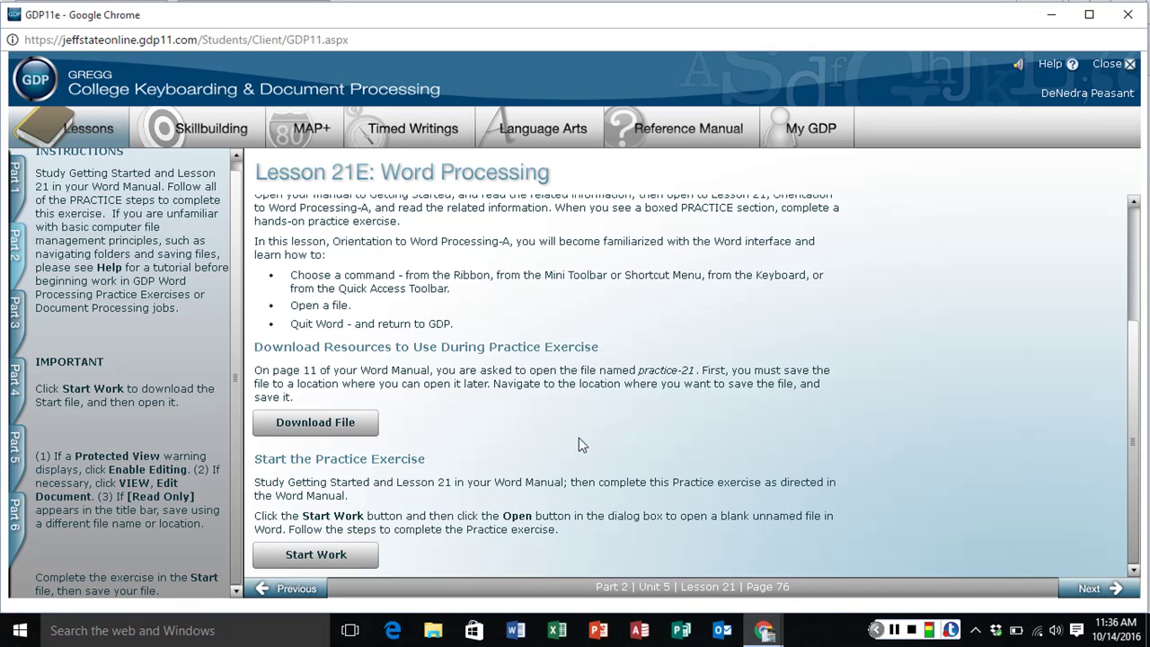